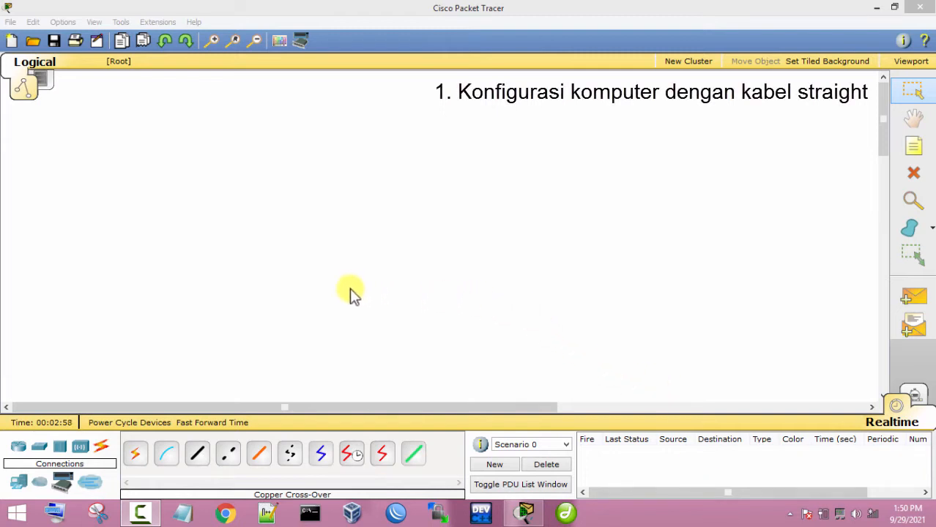
# Step: Place two generic PCs in the workspace, one above the other
pyautogui.click(18, 481)
pyautogui.click(134, 452)
pyautogui.click(157, 243)
pyautogui.click(174, 187)
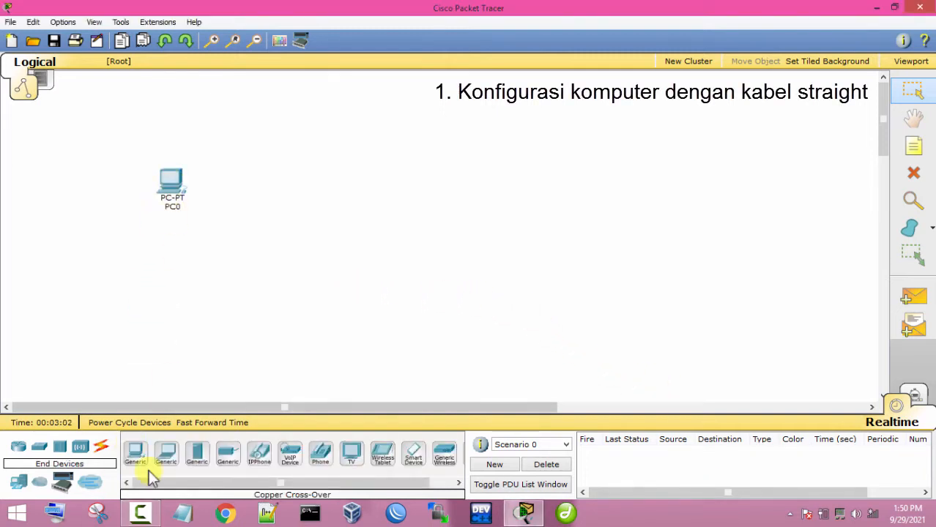
pyautogui.click(140, 469)
pyautogui.click(170, 272)
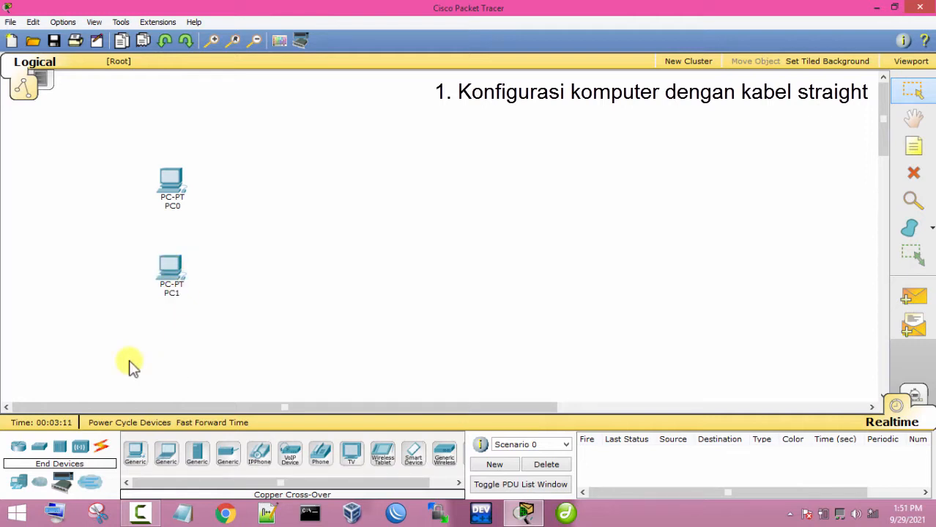
# Step: Add a 2950-24 switch to the workspace beside the two PCs
pyautogui.click(40, 446)
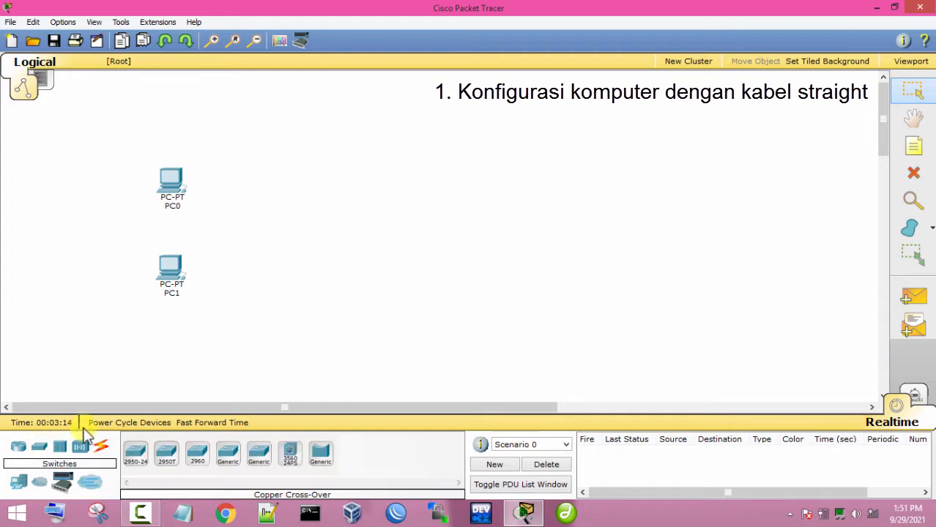
pyautogui.click(137, 454)
pyautogui.click(239, 221)
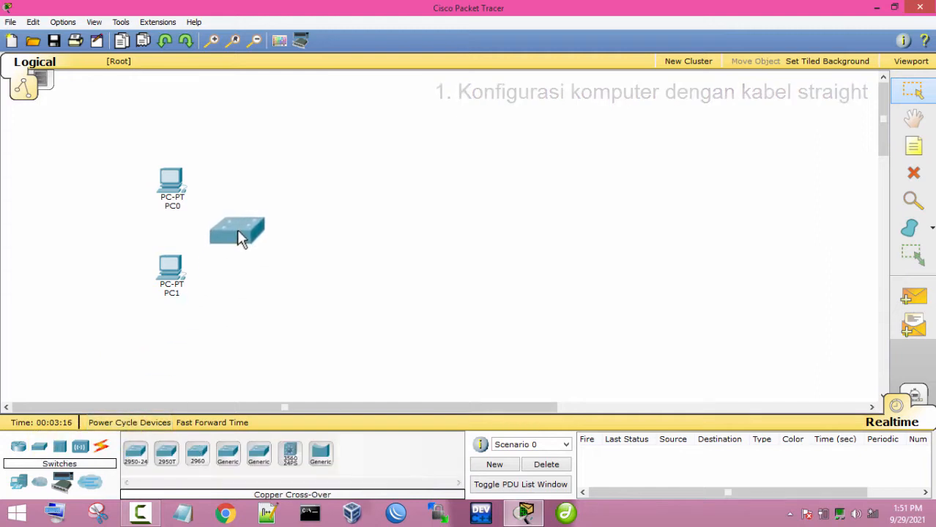
# Step: Connect PC1 to port FastEthernet0/1 of Switch0 with a copper straight-through cable
pyautogui.click(101, 446)
pyautogui.click(197, 454)
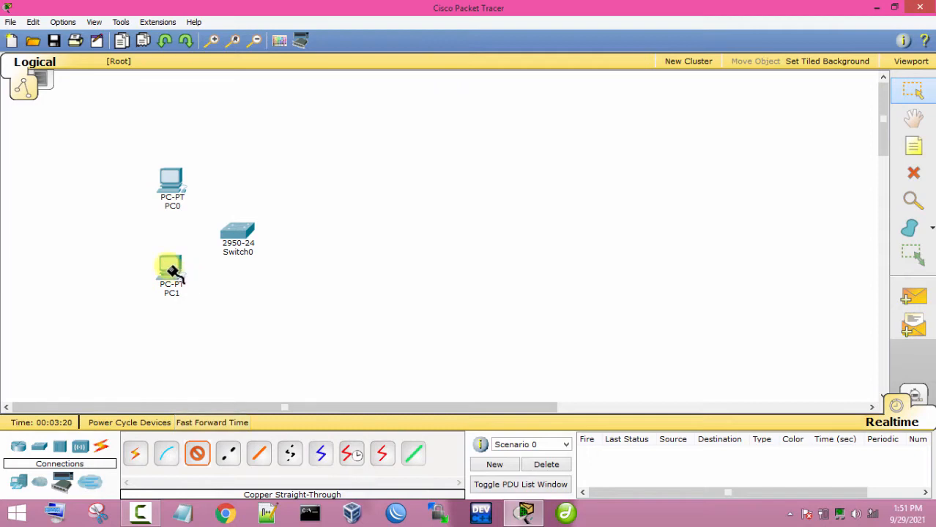
pyautogui.click(175, 271)
pyautogui.click(196, 279)
pyautogui.click(236, 234)
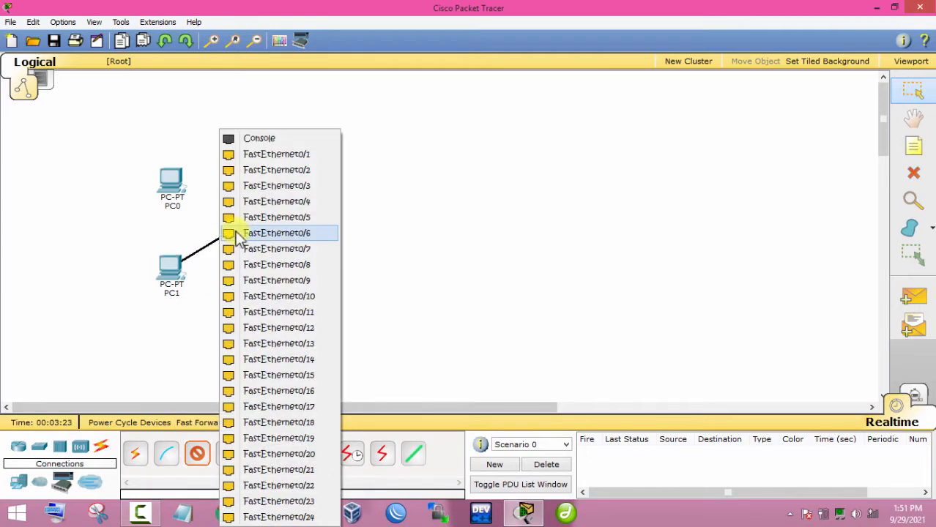
pyautogui.click(268, 154)
# Step: Connect PC0 to a free FastEthernet port of Switch0 with a copper straight-through cable
pyautogui.click(197, 455)
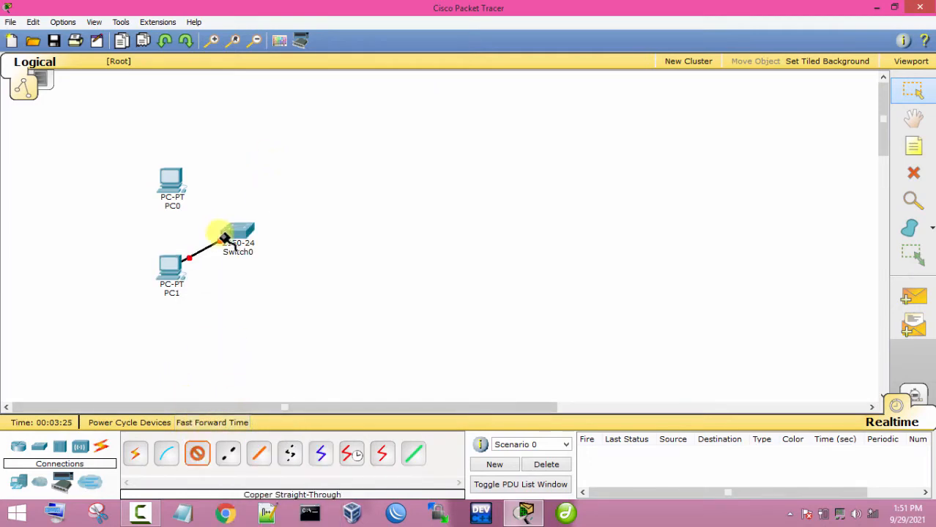
pyautogui.click(177, 186)
pyautogui.click(195, 189)
pyautogui.click(235, 230)
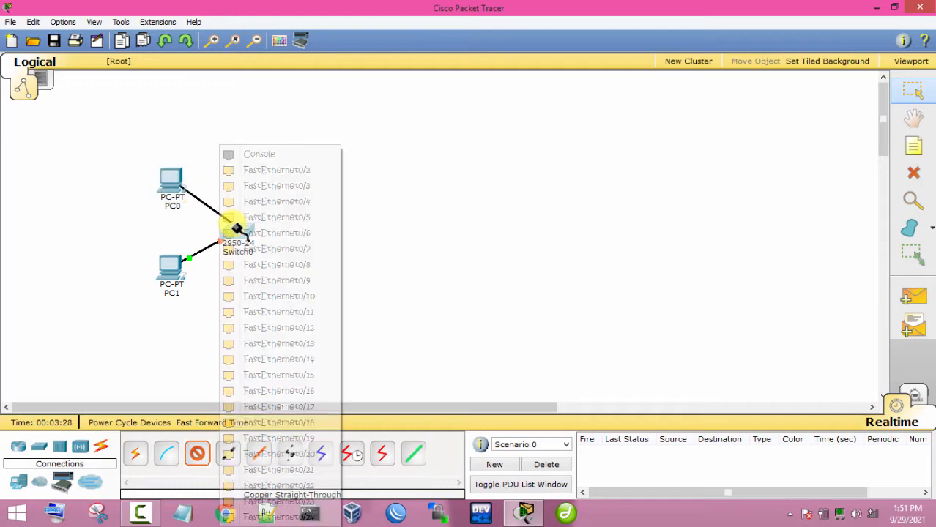
pyautogui.click(231, 230)
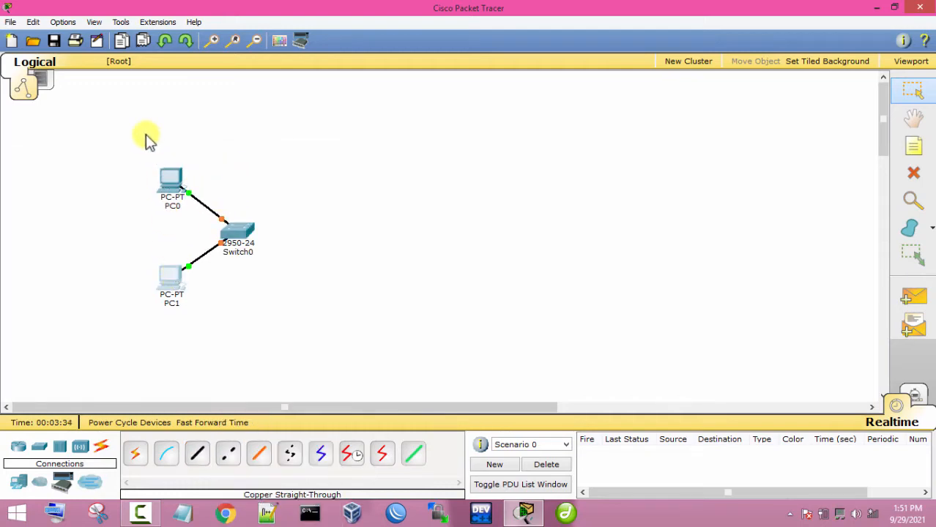
# Step: Give PC0 the static IP address 192.168.1.3 with subnet mask 255.255.255.0 and close its device window
pyautogui.click(171, 178)
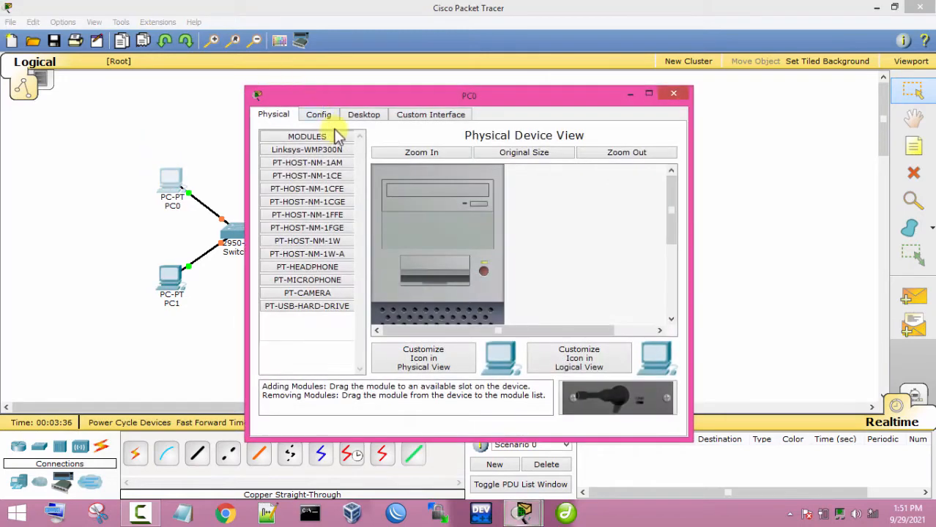
pyautogui.click(353, 115)
pyautogui.click(320, 166)
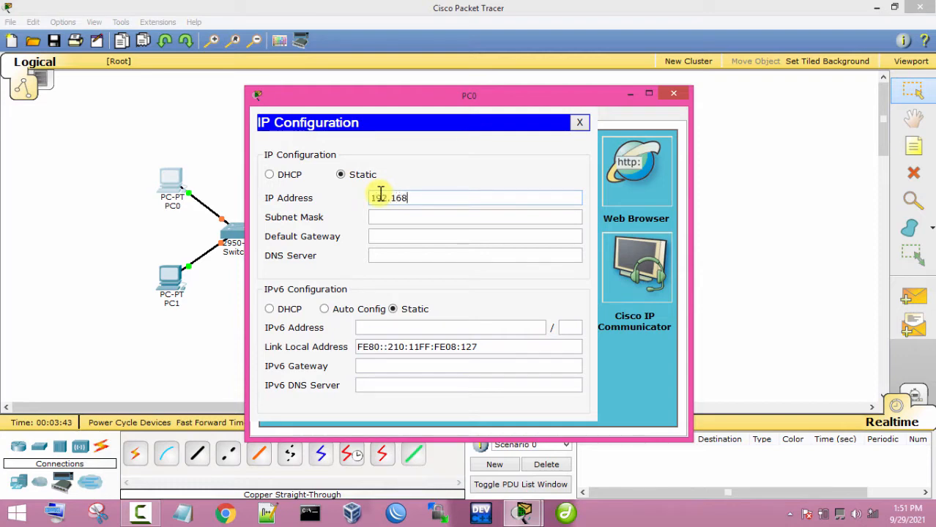
pyautogui.write('192.168.1.3')
pyautogui.click(384, 218)
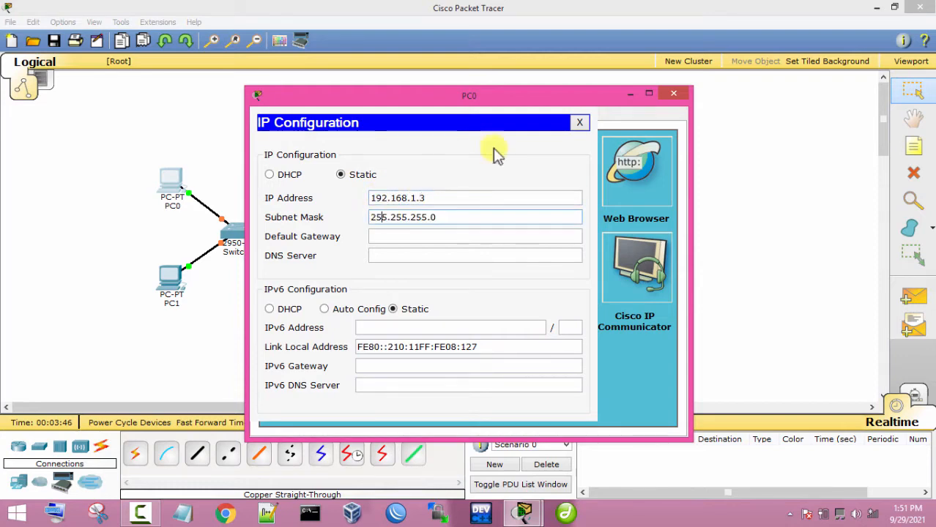
pyautogui.click(579, 123)
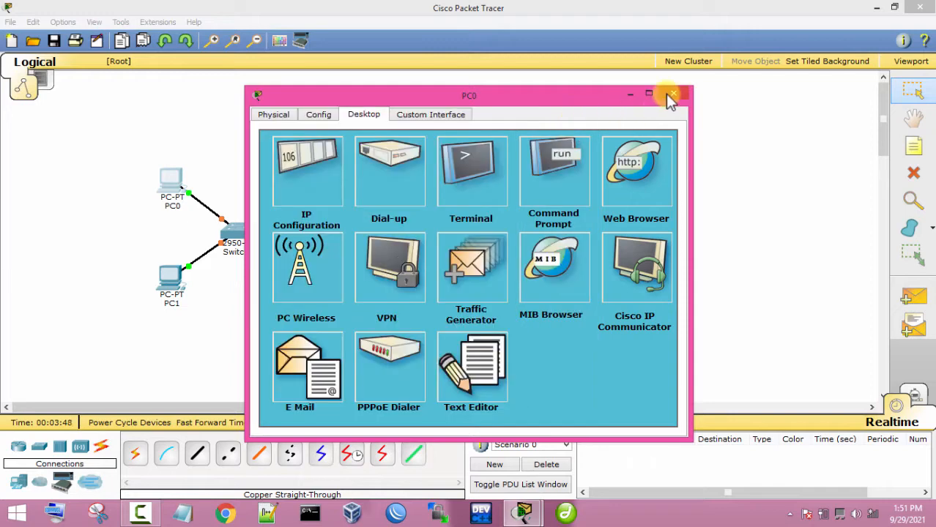
pyautogui.click(673, 94)
# Step: Give PC1 the static IP address 192.168.1.4 with subnet mask 255.255.255.0 and close its device window
pyautogui.click(181, 292)
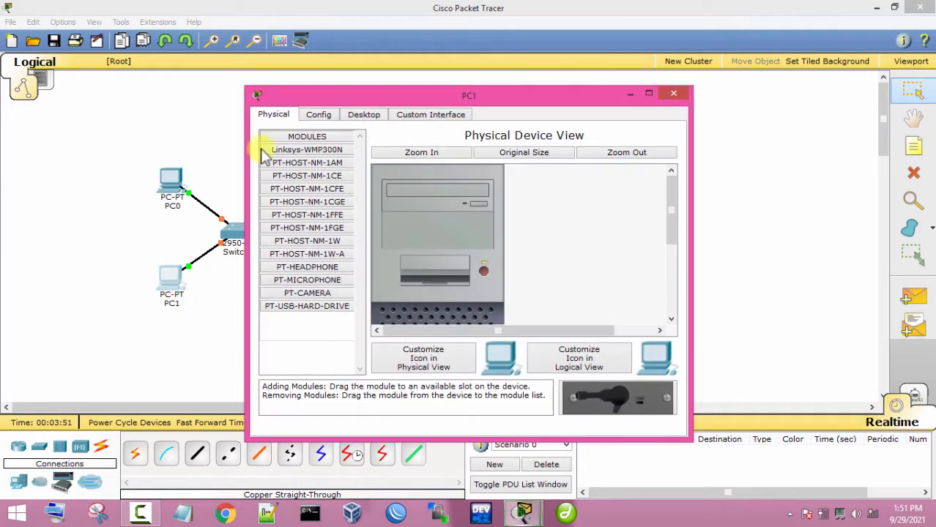
pyautogui.click(359, 115)
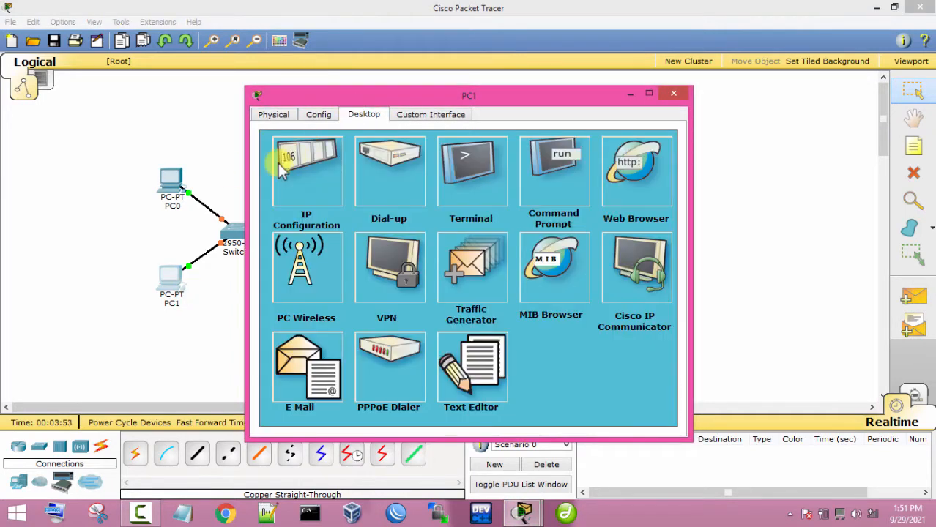
pyautogui.click(289, 154)
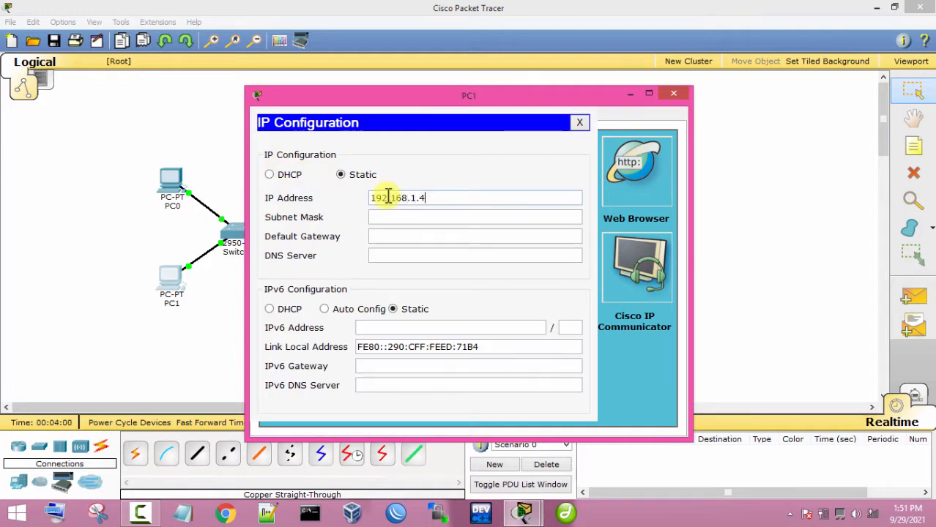
pyautogui.click(386, 217)
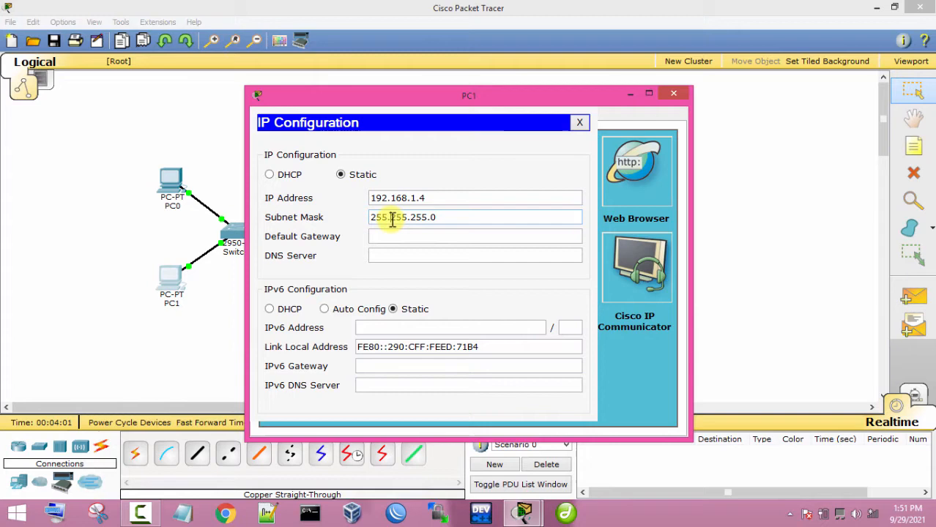
pyautogui.click(579, 122)
pyautogui.click(673, 93)
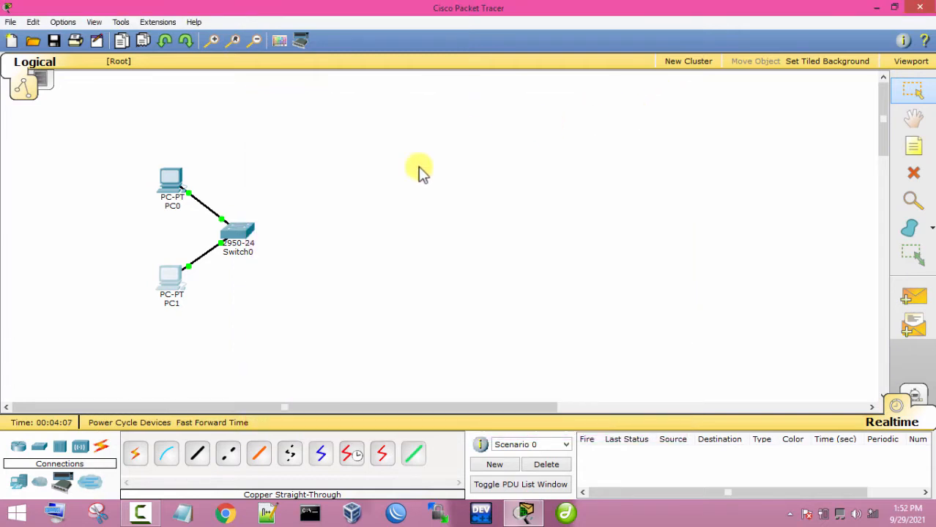
# Step: Ping 192.168.1.4 from PC0's command prompt to test the connection, and close PC0's device window
pyautogui.click(165, 192)
pyautogui.click(535, 176)
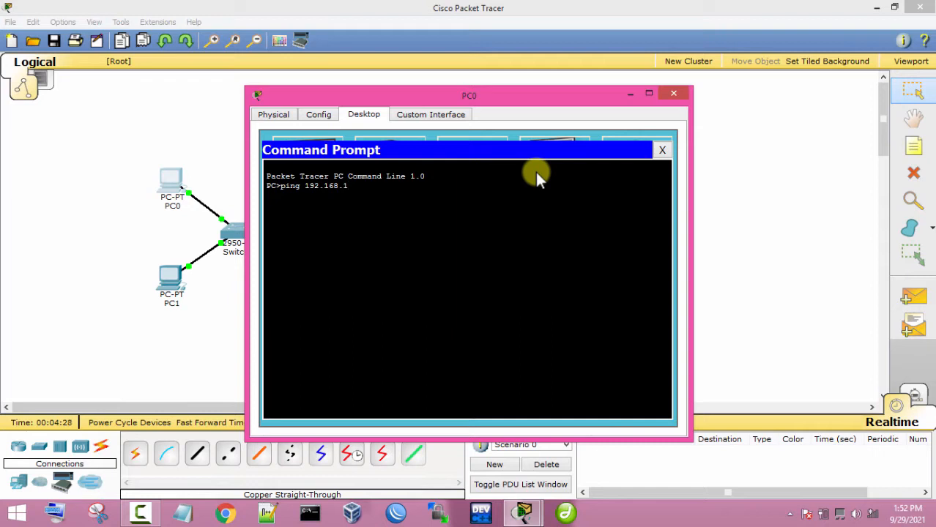
pyautogui.press('Return')
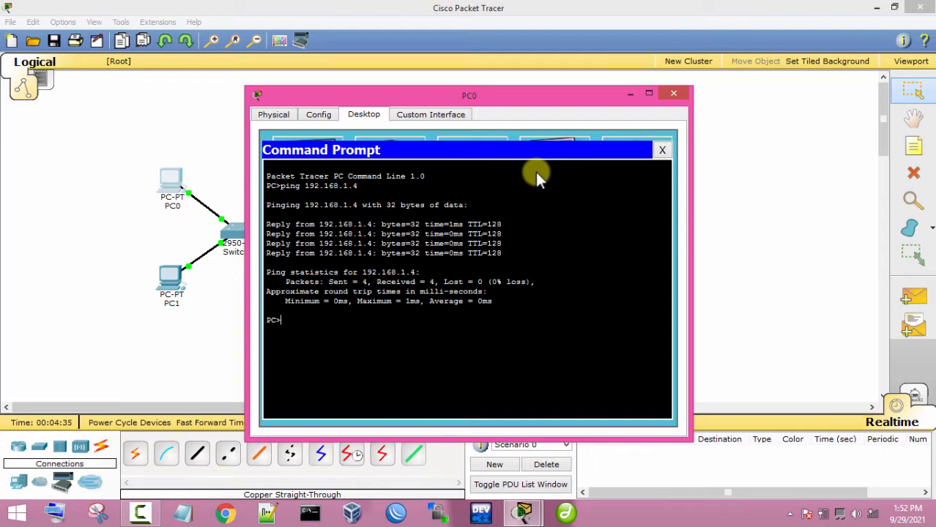
pyautogui.click(663, 151)
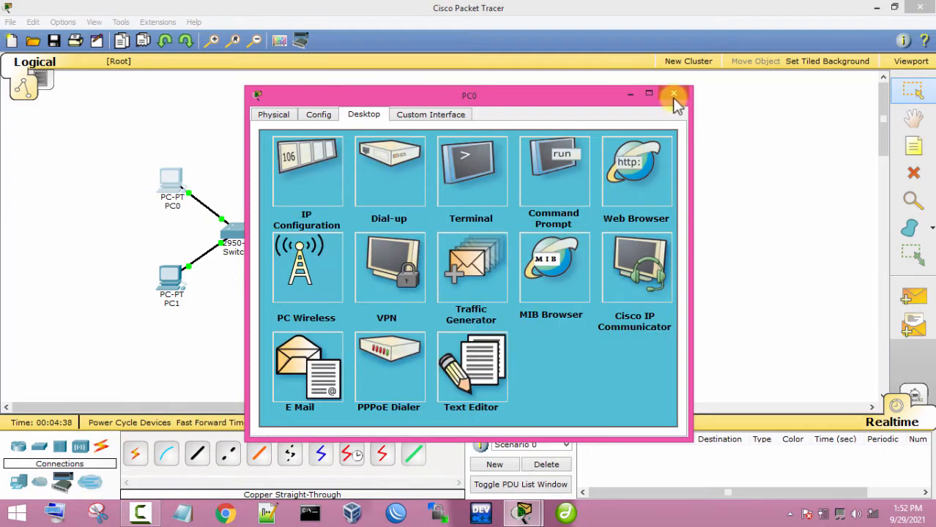
pyautogui.click(674, 96)
# Step: Test the link by sending a simple PDU from PC0 to PC1, and delete the test scenario
pyautogui.click(914, 297)
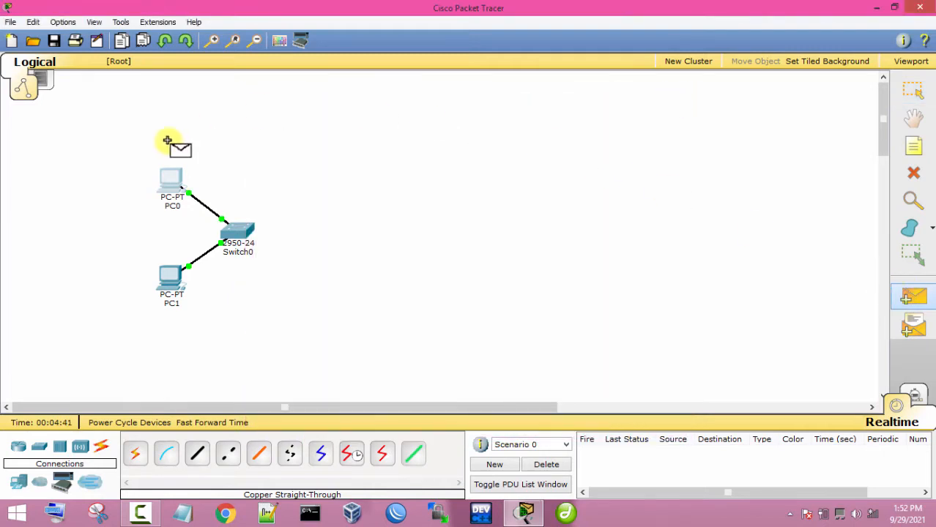
pyautogui.click(176, 180)
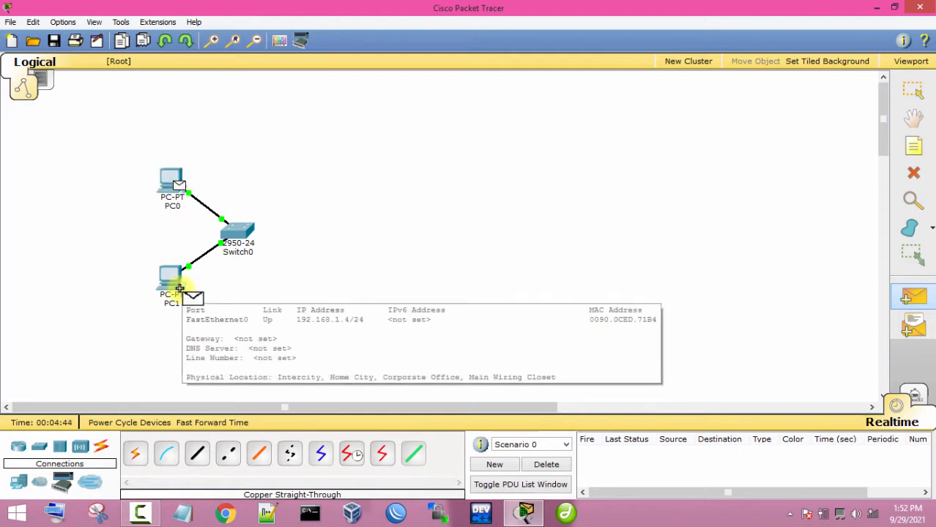
pyautogui.click(172, 283)
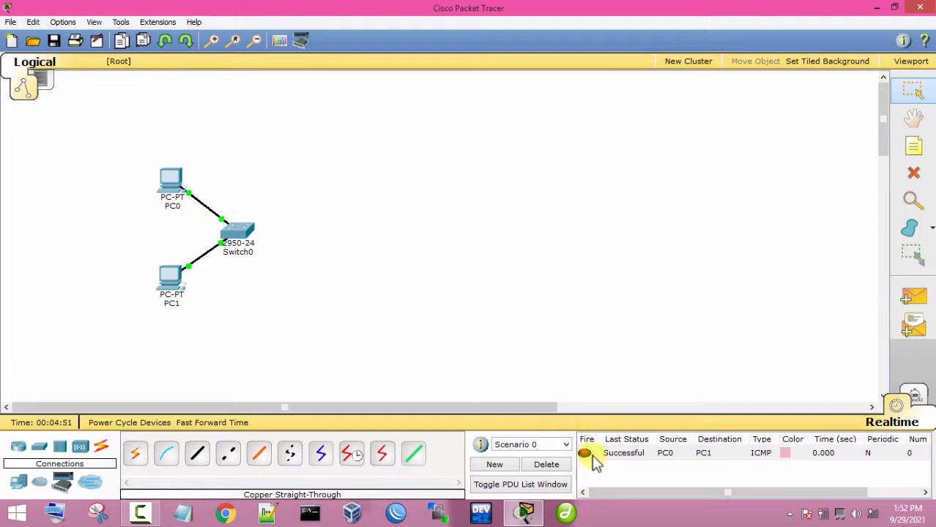
pyautogui.click(558, 464)
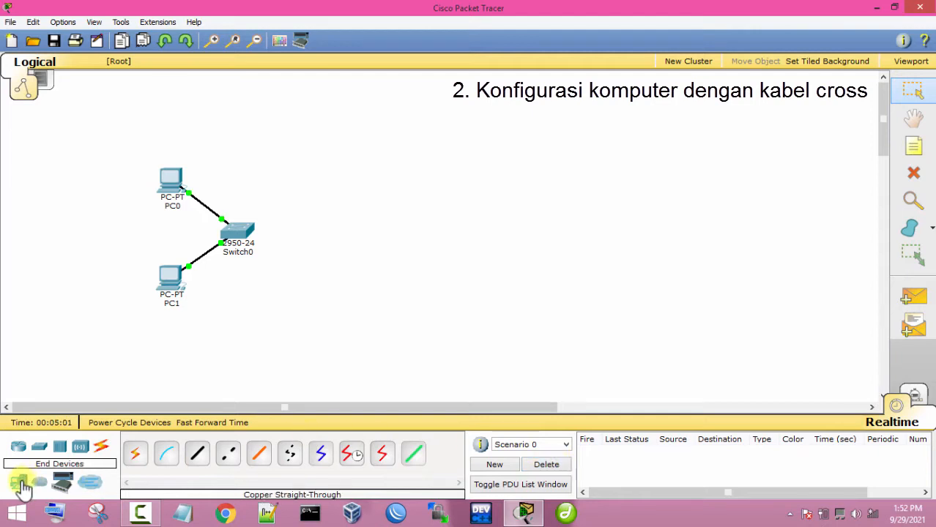
# Step: Place another generic PC and a generic laptop side by side below the switch network
pyautogui.click(20, 485)
pyautogui.click(135, 449)
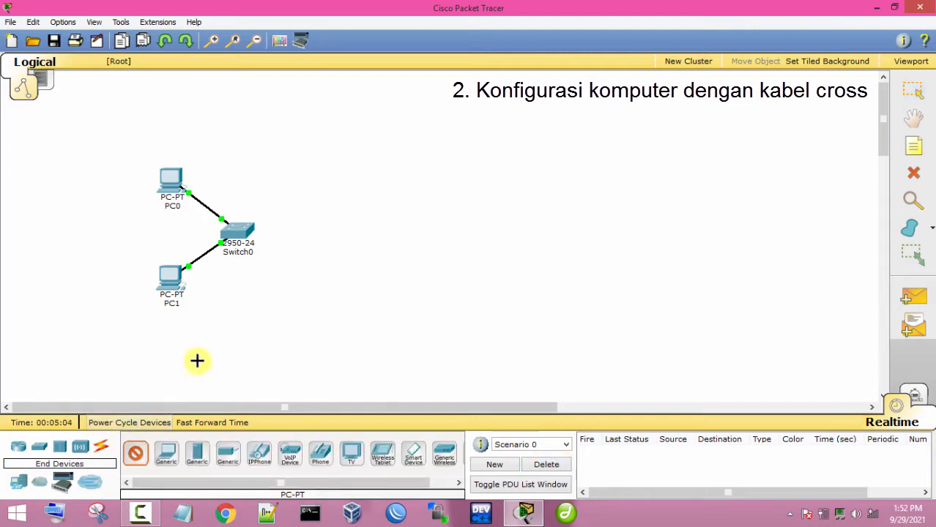
pyautogui.click(268, 349)
pyautogui.click(166, 451)
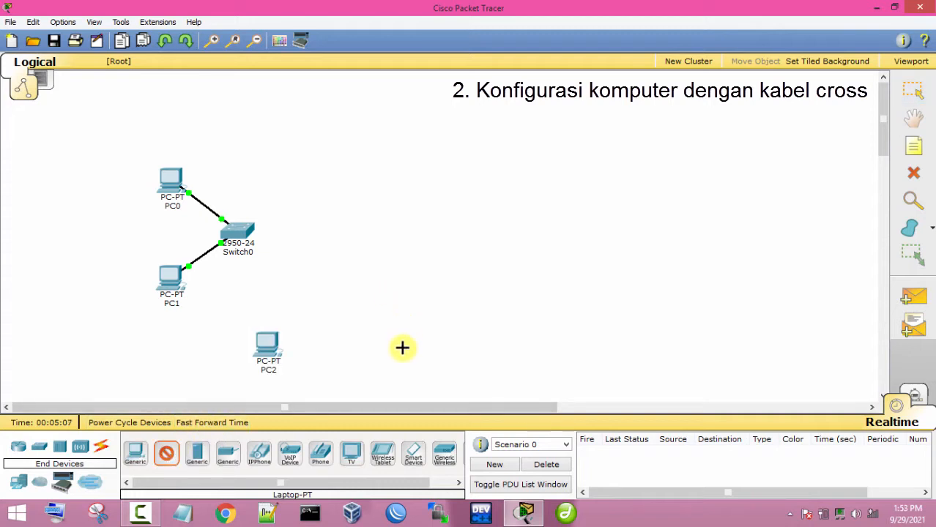
pyautogui.click(402, 347)
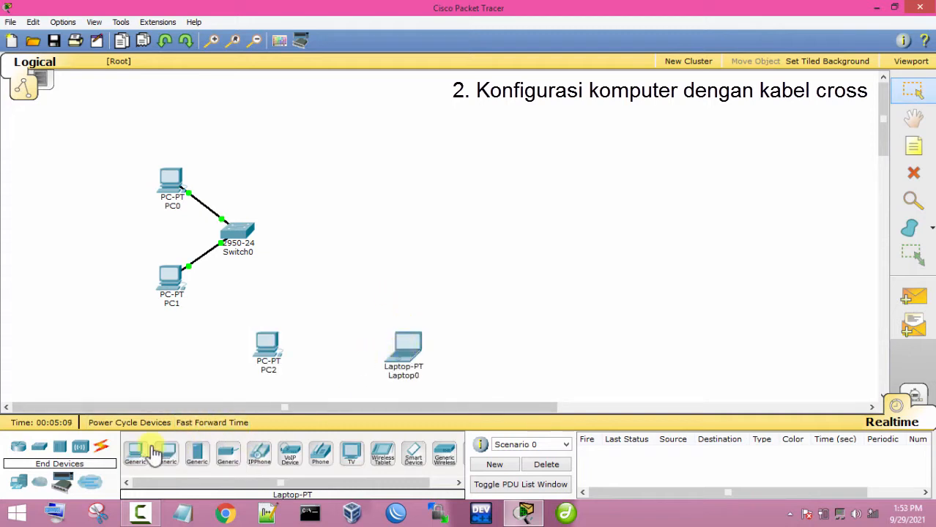
# Step: Connect PC2 directly to Laptop0 with a copper cross-over cable
pyautogui.click(101, 446)
pyautogui.click(229, 454)
pyautogui.click(266, 344)
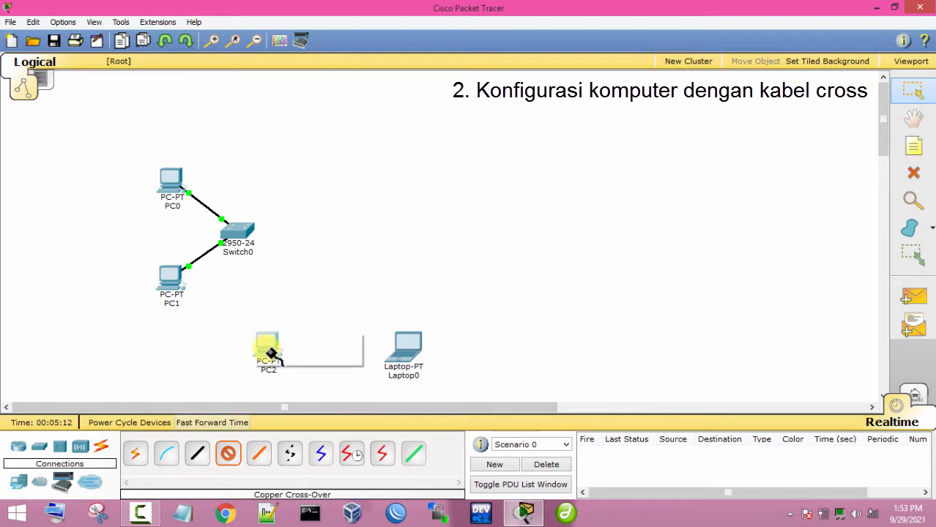
pyautogui.click(272, 346)
pyautogui.click(408, 349)
pyautogui.click(412, 355)
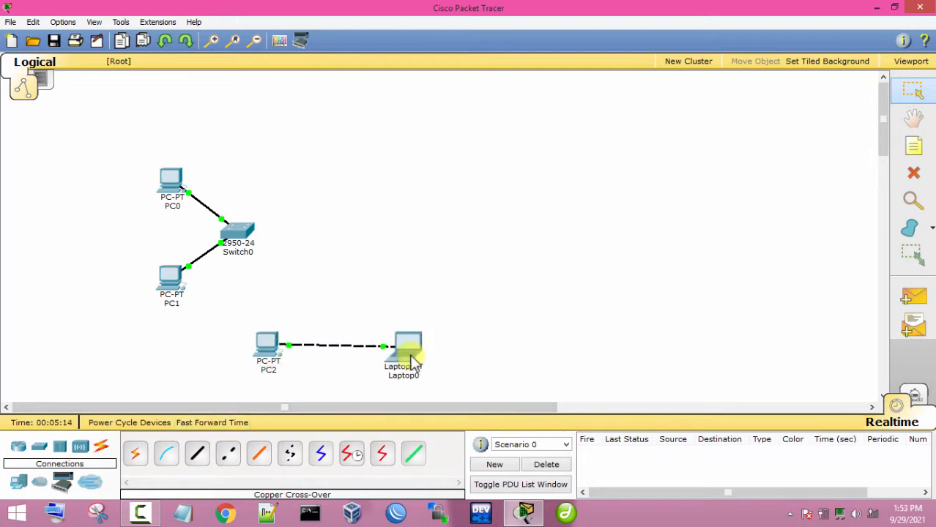
# Step: Give PC2 the static IP address 192.168.1.5 with subnet mask 255.255.255.0
pyautogui.moveTo(266, 352); pyautogui.dragTo(266, 349)
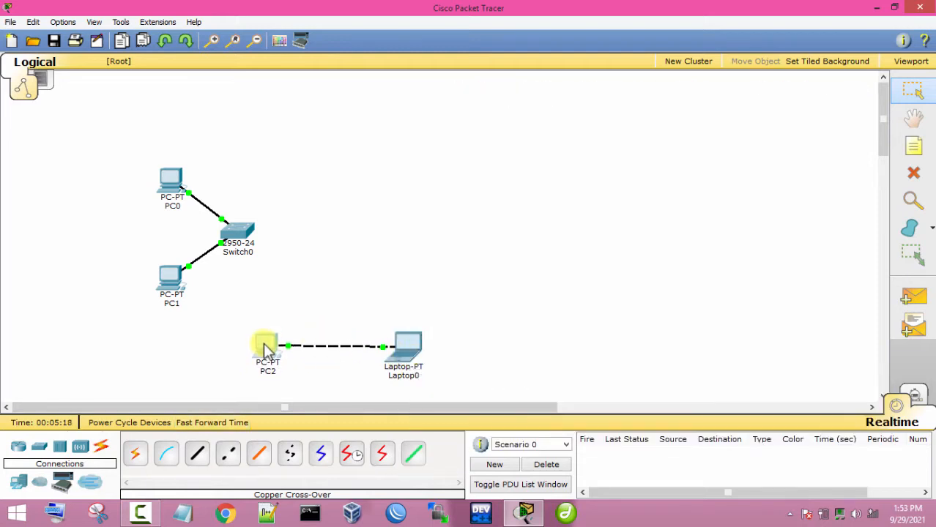
pyautogui.click(266, 348)
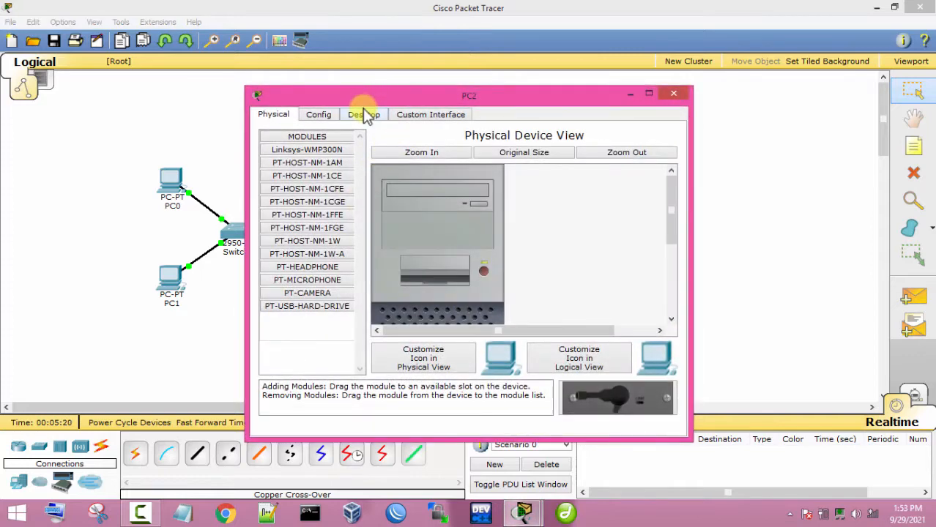
pyautogui.click(362, 114)
pyautogui.click(326, 163)
pyautogui.click(409, 198)
pyautogui.write('192.168.1.5')
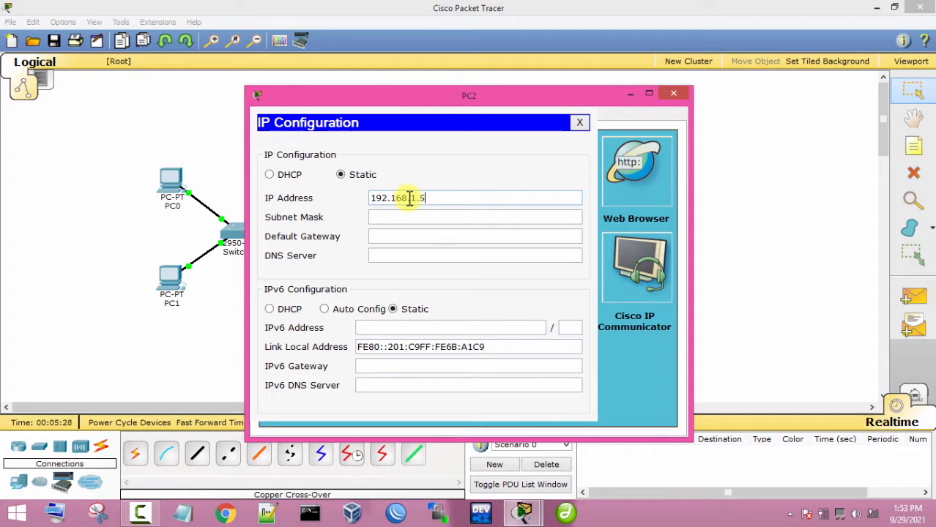
pyautogui.click(410, 217)
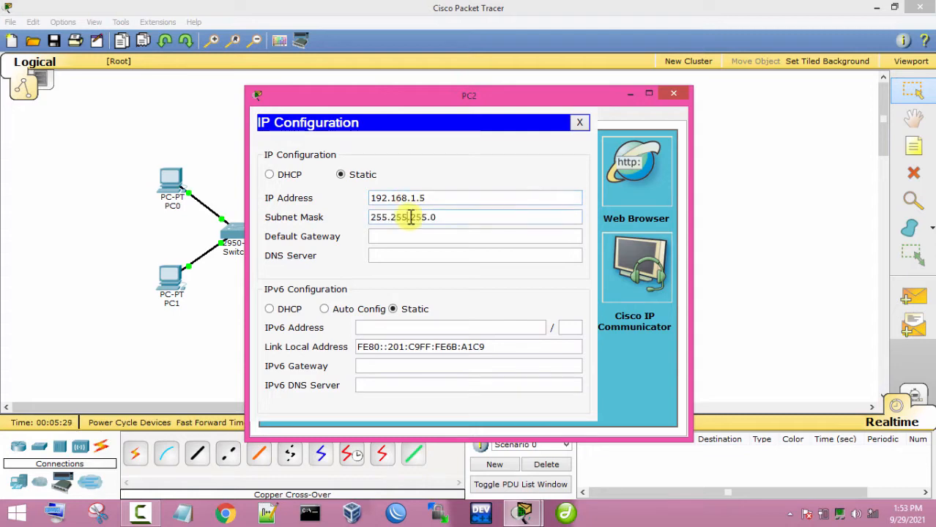
pyautogui.click(580, 122)
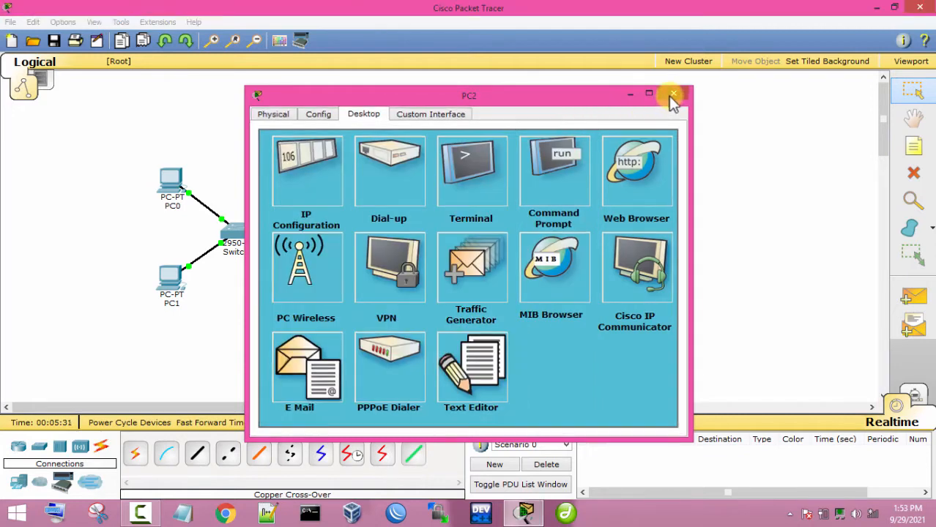
# Step: Give Laptop0 the static IP address 192.168.1.6 with the default subnet mask
pyautogui.click(672, 95)
pyautogui.click(407, 350)
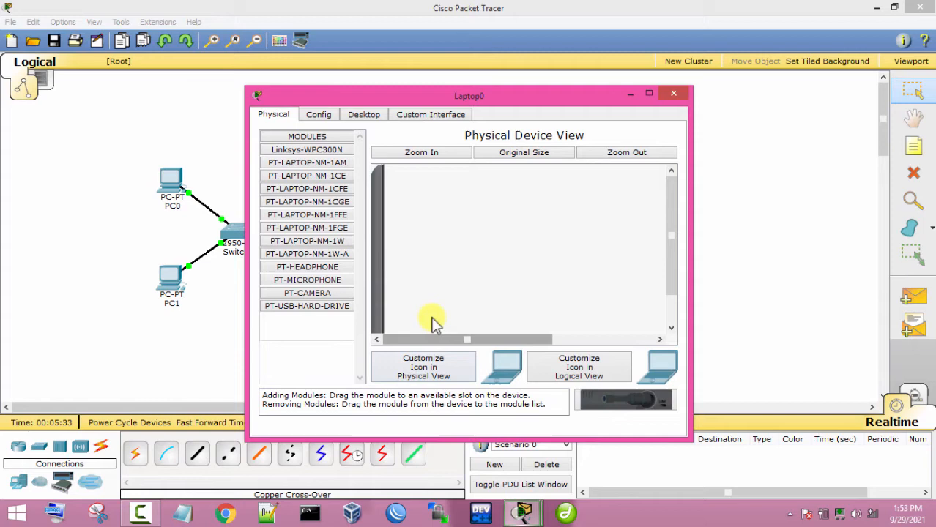
pyautogui.click(364, 114)
pyautogui.click(328, 156)
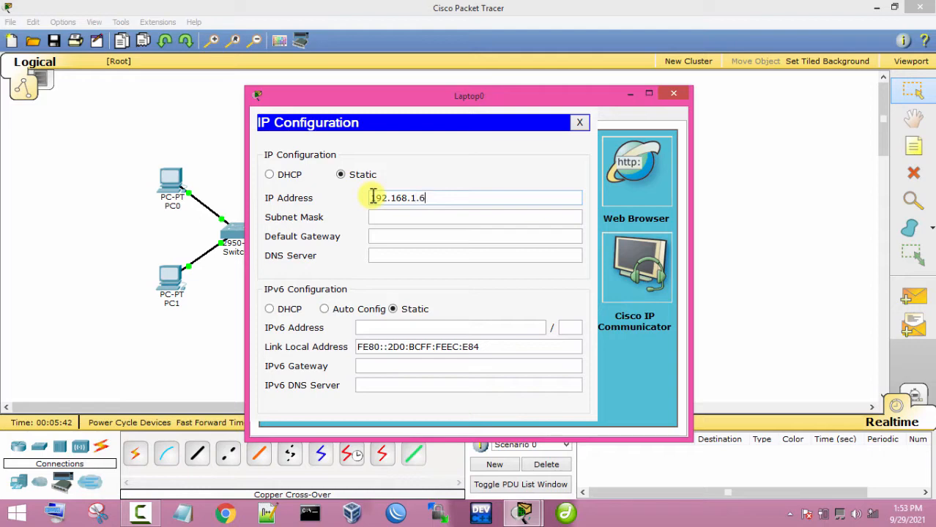
pyautogui.click(376, 217)
pyautogui.click(579, 123)
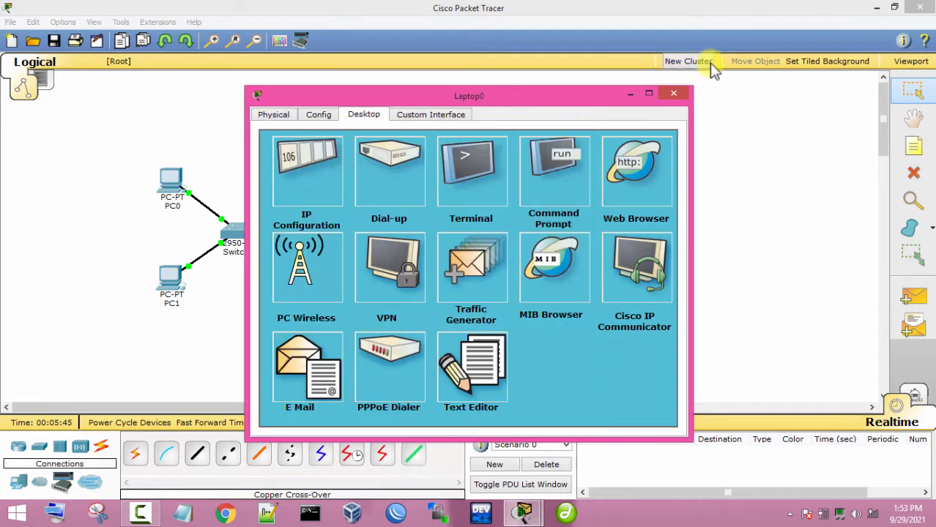
pyautogui.click(674, 94)
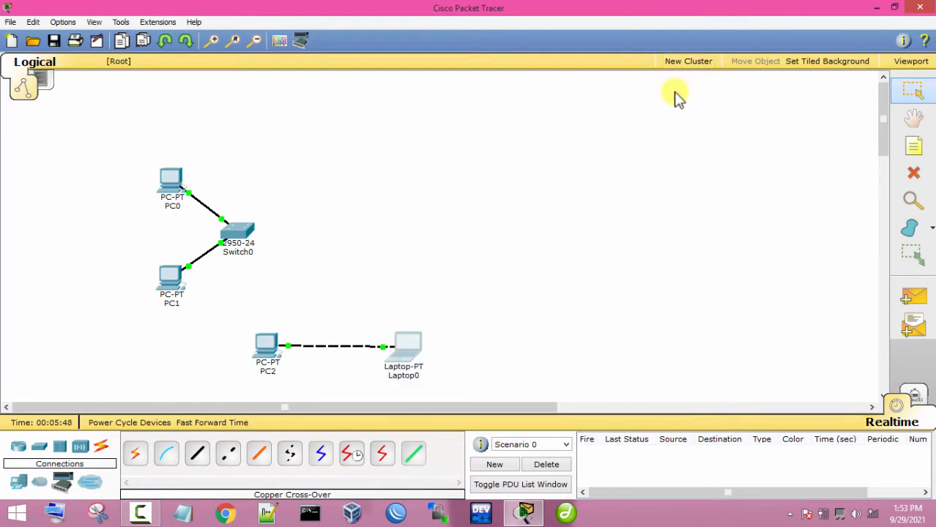
# Step: Test the cross-over link by sending a simple PDU from PC2 to Laptop0
pyautogui.click(914, 296)
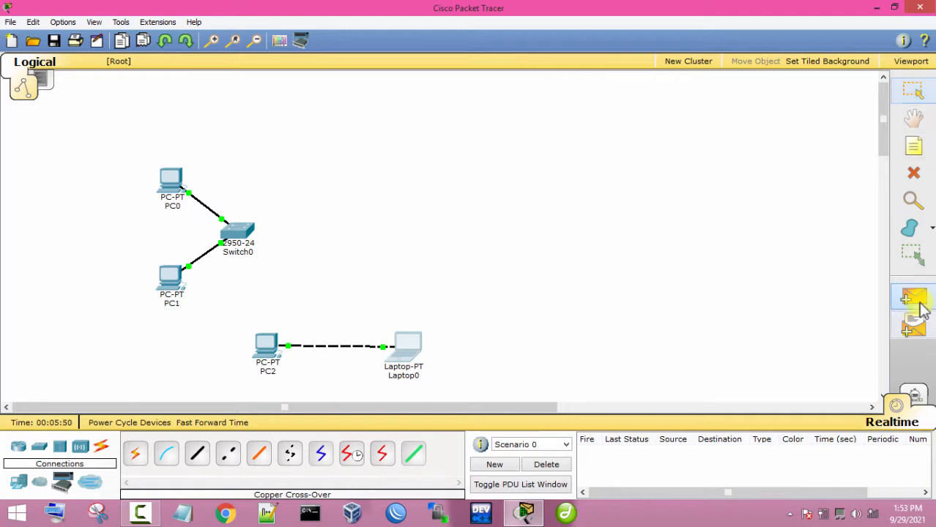
pyautogui.click(266, 345)
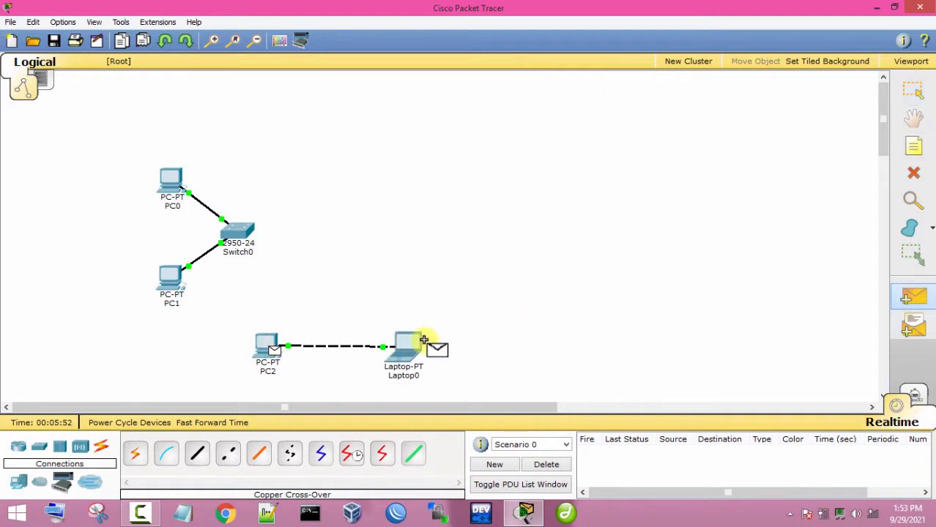
pyautogui.click(412, 345)
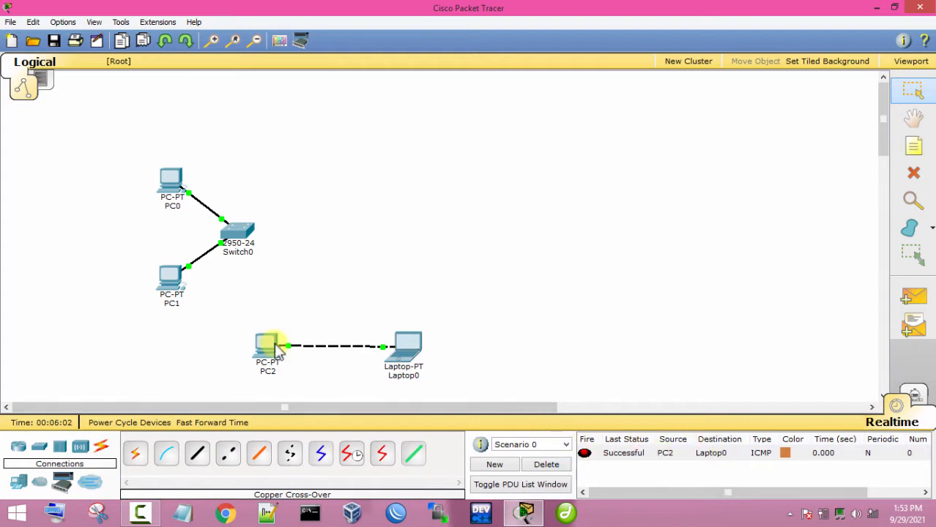
pyautogui.moveTo(272, 350); pyautogui.dragTo(274, 354)
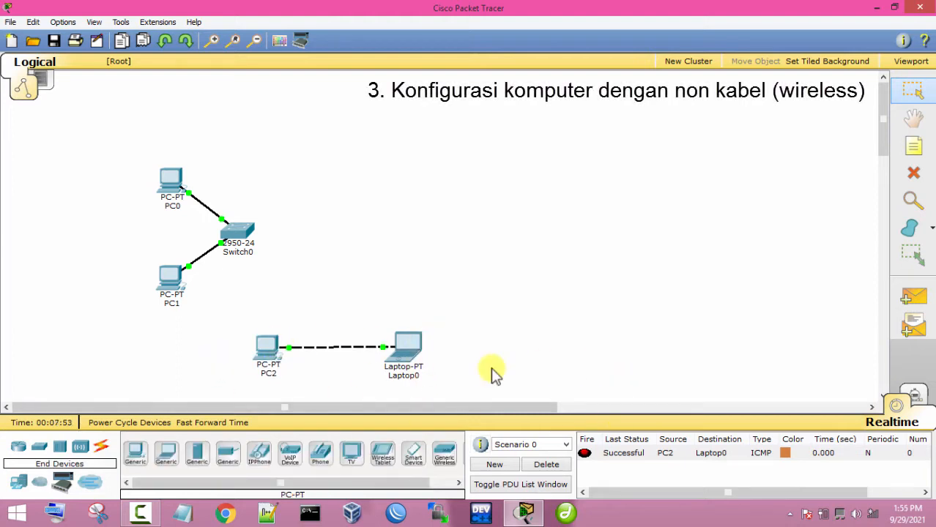
# Step: Place a generic access point in the free area beside the switch network, with a generic PC and a generic laptop below it
pyautogui.click(80, 447)
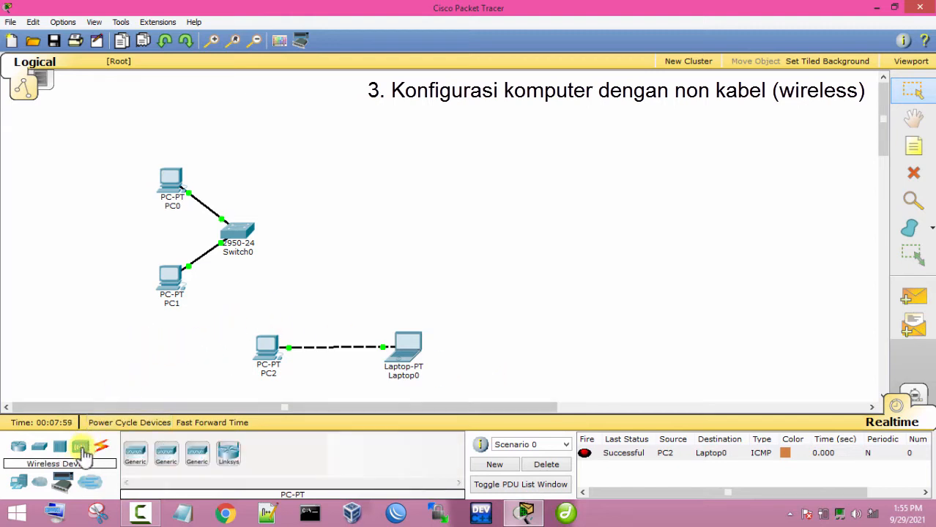
pyautogui.click(140, 457)
pyautogui.click(491, 231)
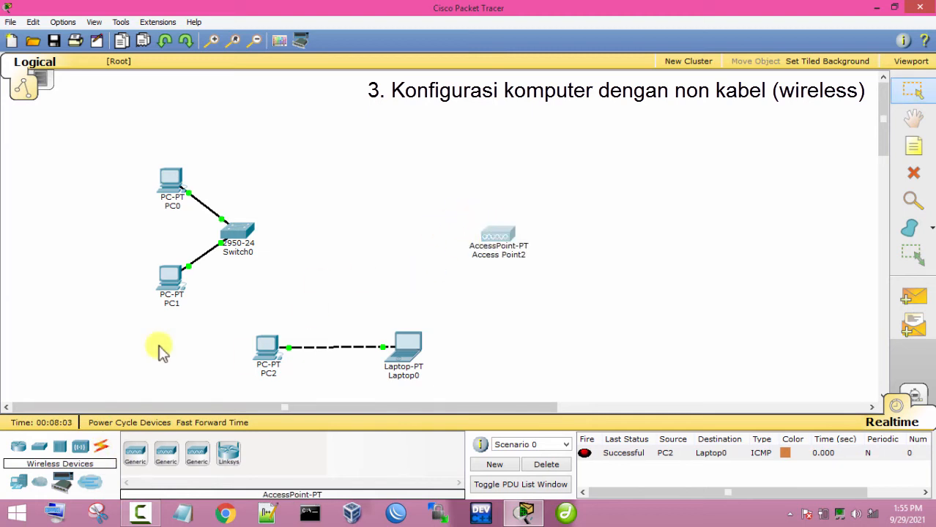
pyautogui.click(19, 482)
pyautogui.click(150, 451)
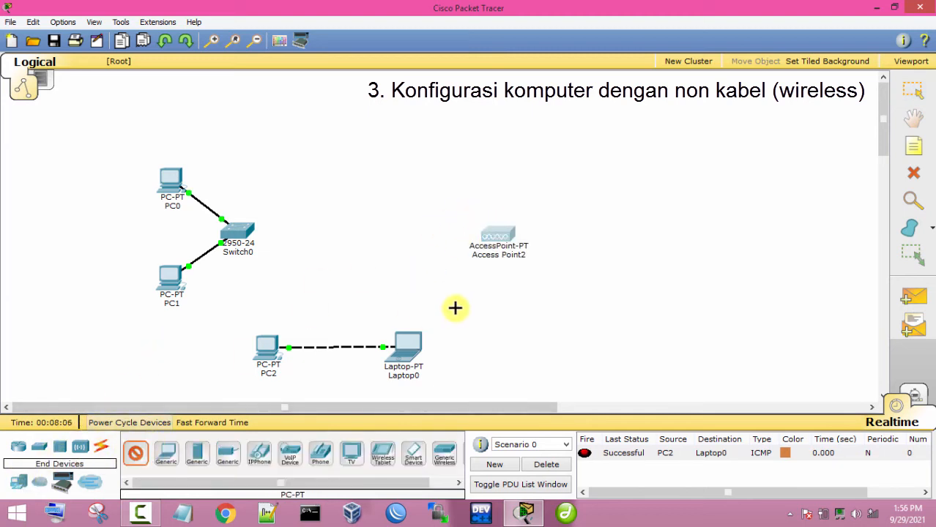
pyautogui.click(451, 303)
pyautogui.click(192, 460)
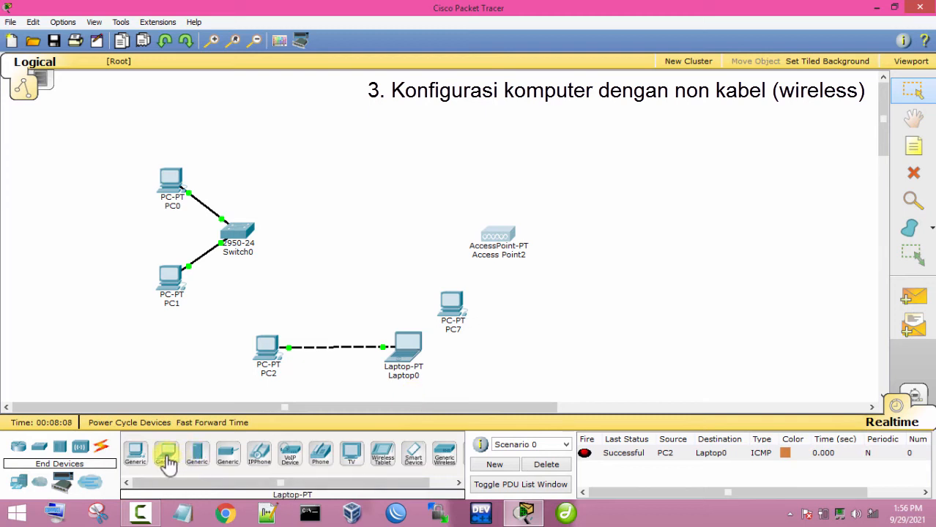
pyautogui.click(555, 312)
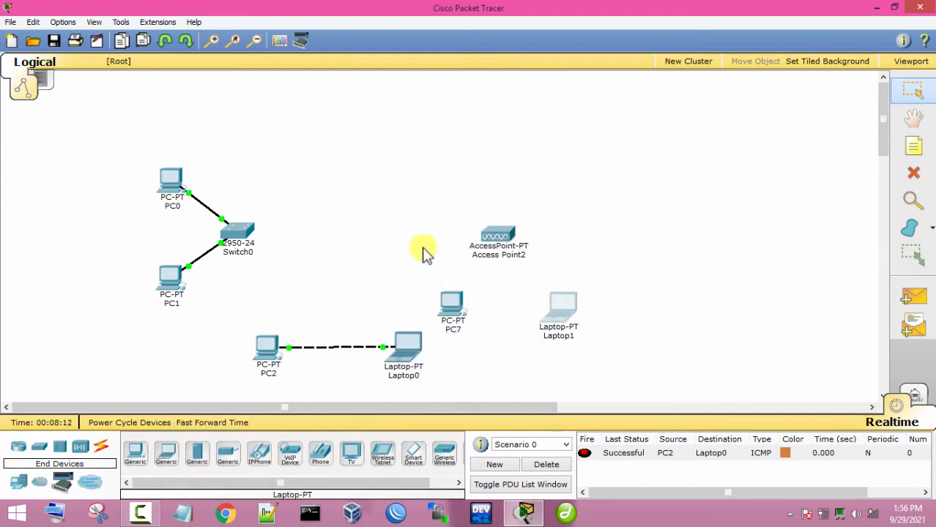
# Step: Power off PC7, replace its Ethernet module with the Linksys-WMP300N wireless module, and power it back on
pyautogui.click(450, 302)
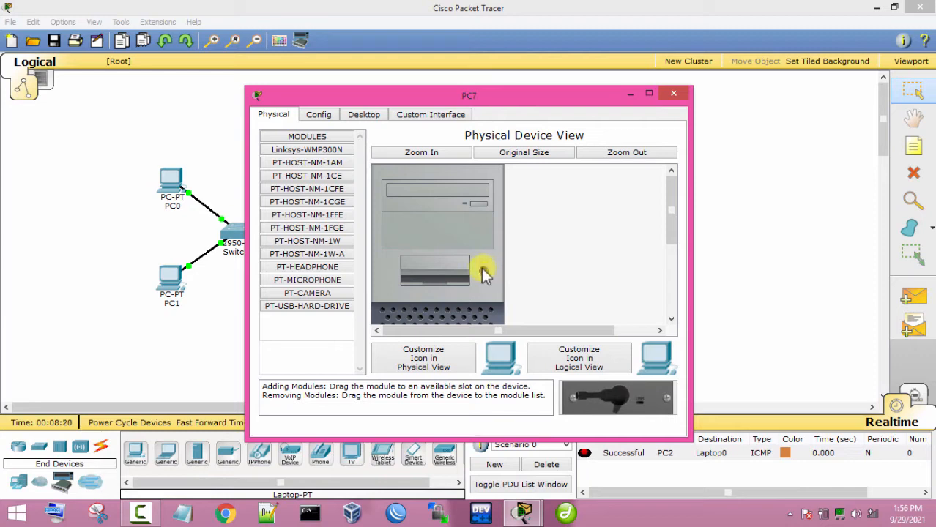
pyautogui.moveTo(671, 213); pyautogui.dragTo(680, 323)
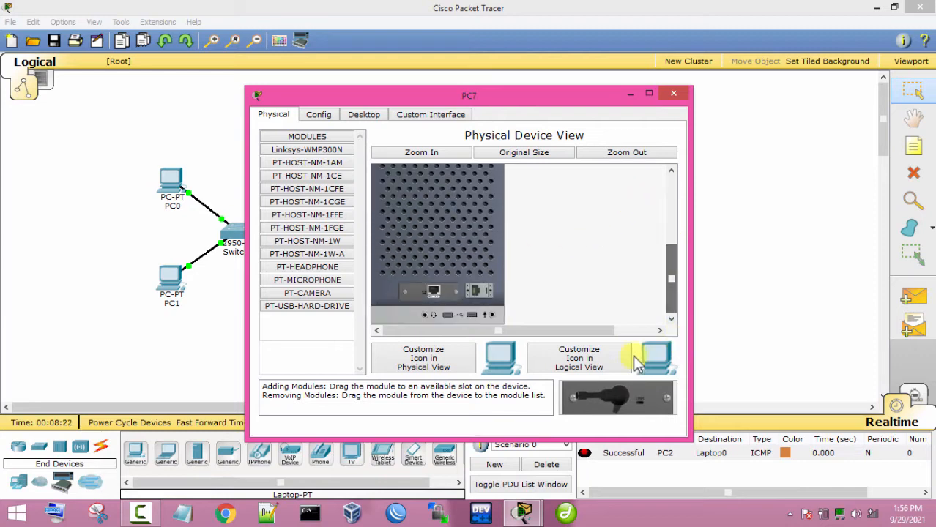
pyautogui.moveTo(439, 297)
pyautogui.mouseDown()
pyautogui.moveTo(449, 306)
pyautogui.moveTo(424, 309)
pyautogui.moveTo(476, 308)
pyautogui.moveTo(582, 366)
pyautogui.moveTo(615, 417)
pyautogui.moveTo(619, 400)
pyautogui.moveTo(400, 267)
pyautogui.moveTo(432, 290)
pyautogui.mouseUp()
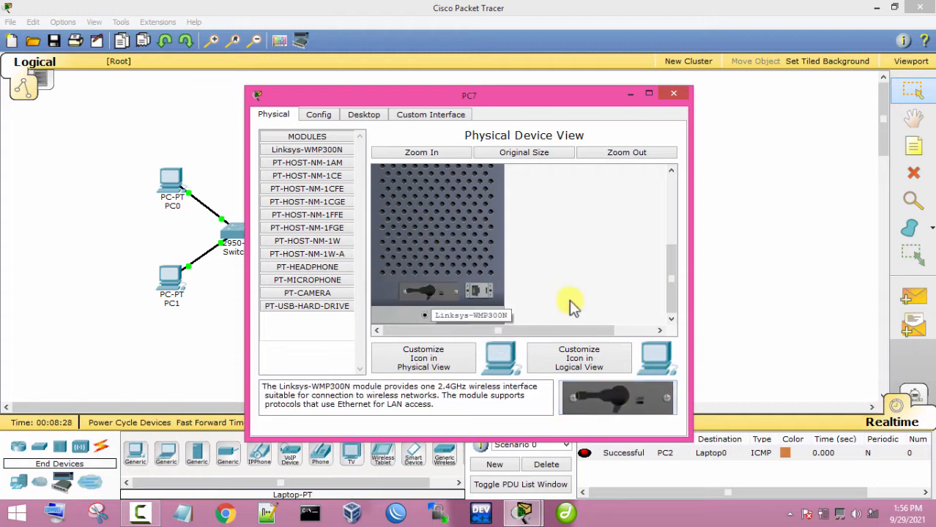
pyautogui.moveTo(673, 318); pyautogui.dragTo(672, 299)
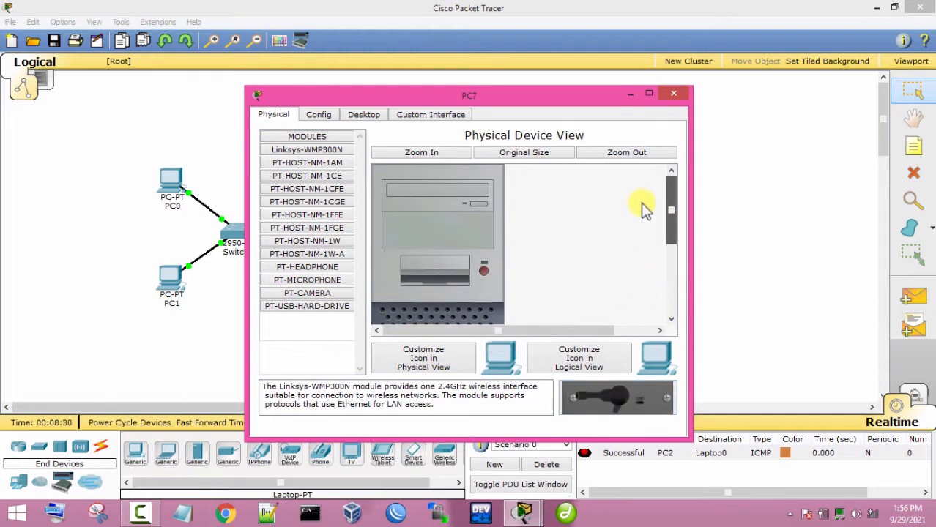
pyautogui.click(483, 271)
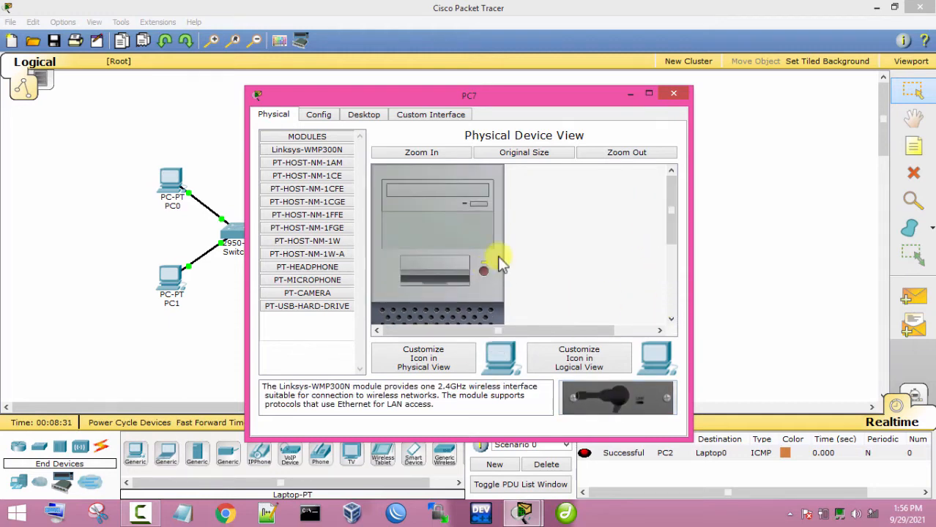
# Step: Give PC7 the static IP address 192.168.1.7 with the default subnet mask
pyautogui.click(360, 118)
pyautogui.click(323, 176)
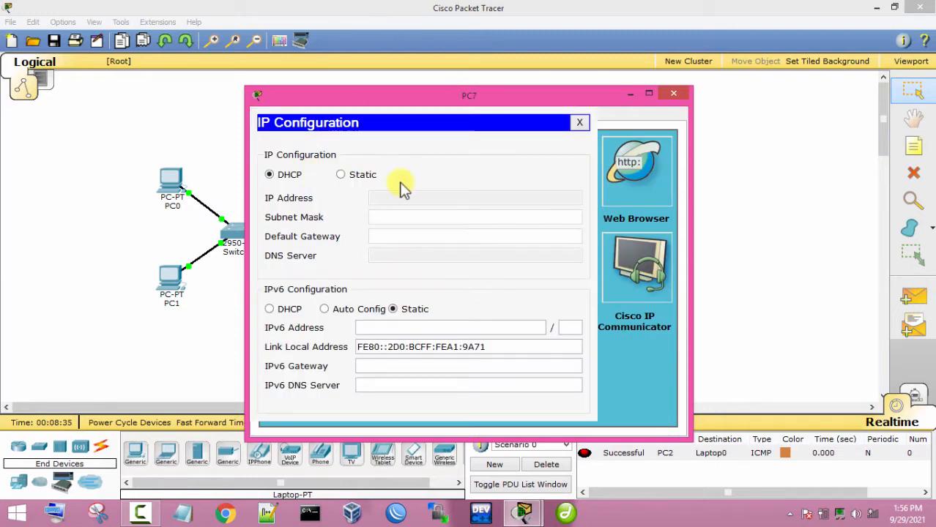
pyautogui.click(341, 174)
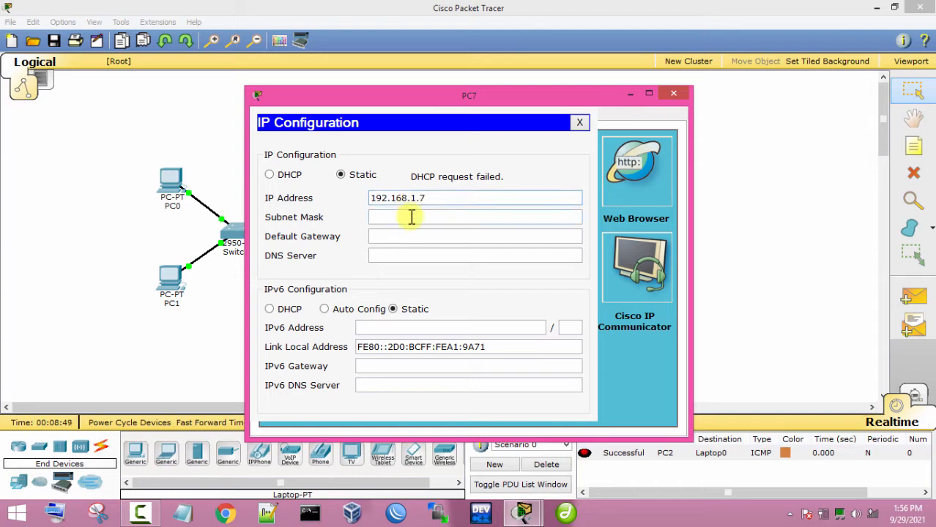
pyautogui.click(412, 217)
pyautogui.click(579, 123)
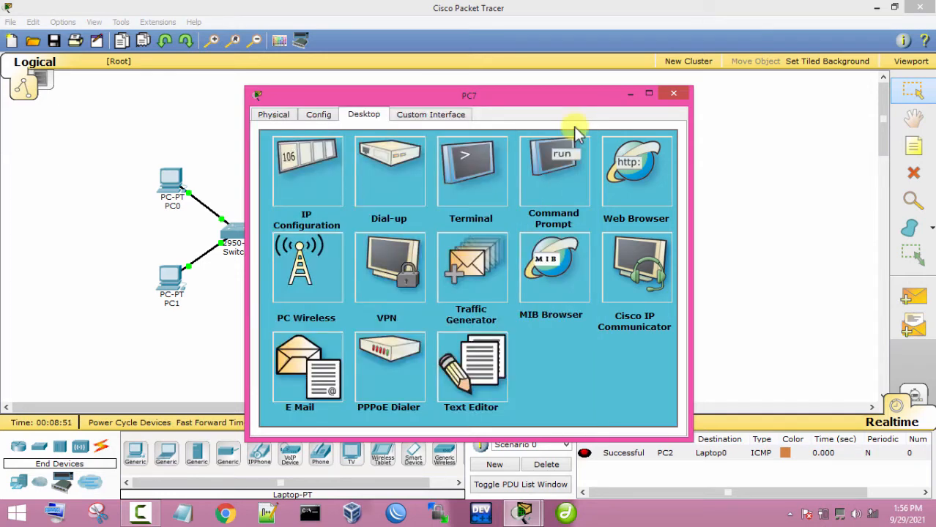
pyautogui.click(672, 95)
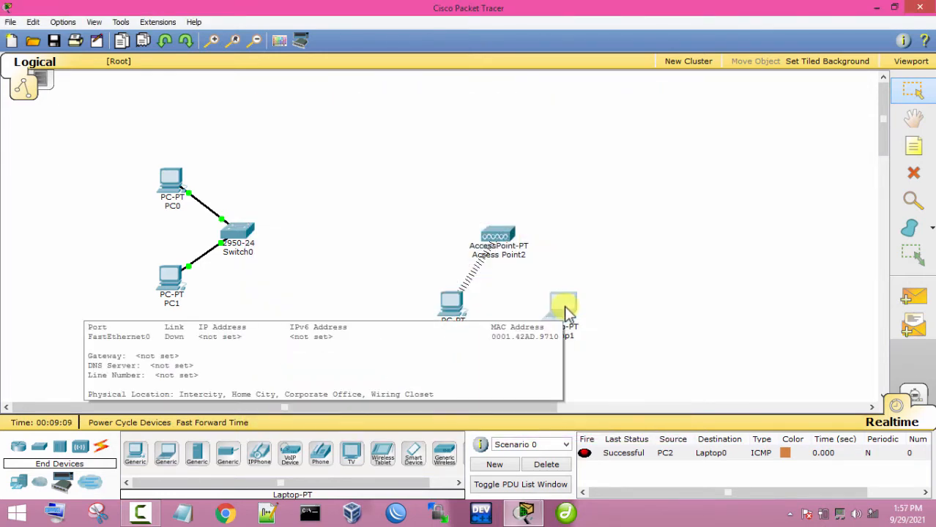
# Step: Power off Laptop1, swap its Ethernet module for the Linksys-WPC300N wireless module, and power it back on
pyautogui.click(564, 305)
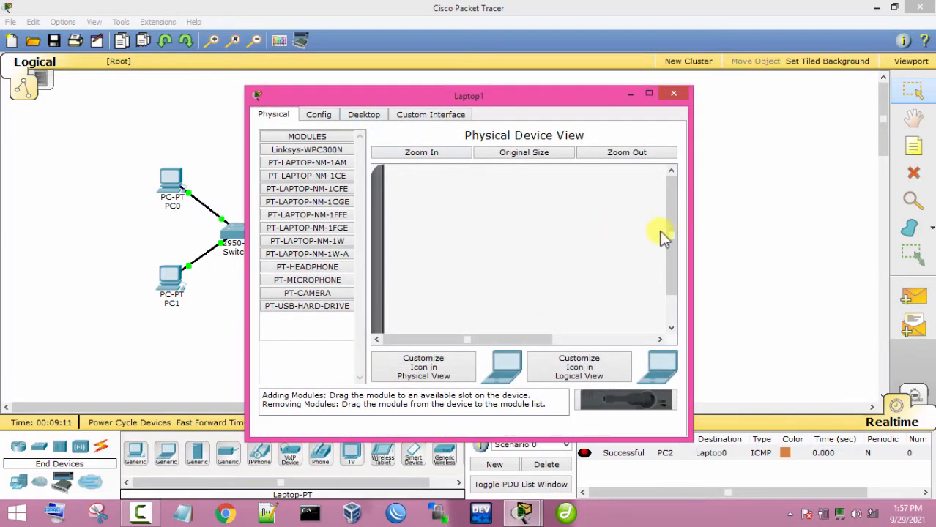
pyautogui.scroll(-3, 670, 242)
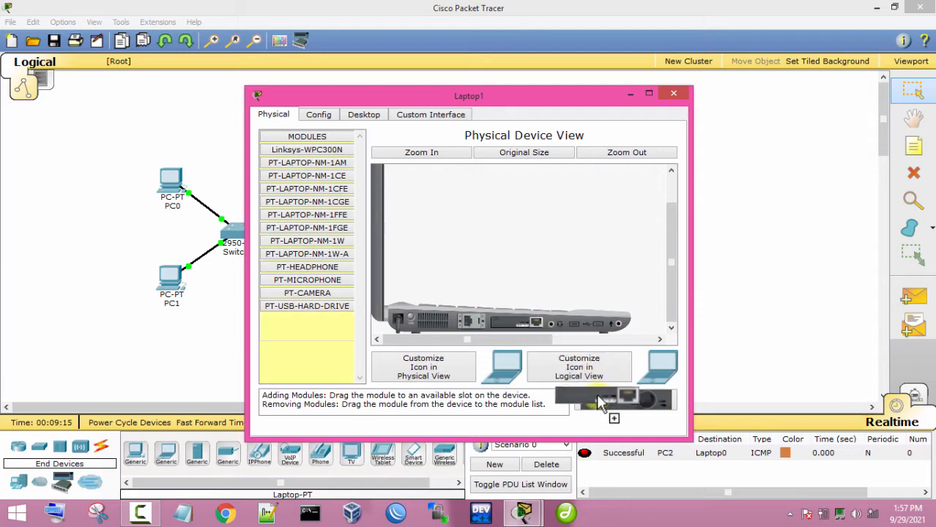
pyautogui.moveTo(612, 395); pyautogui.dragTo(516, 329)
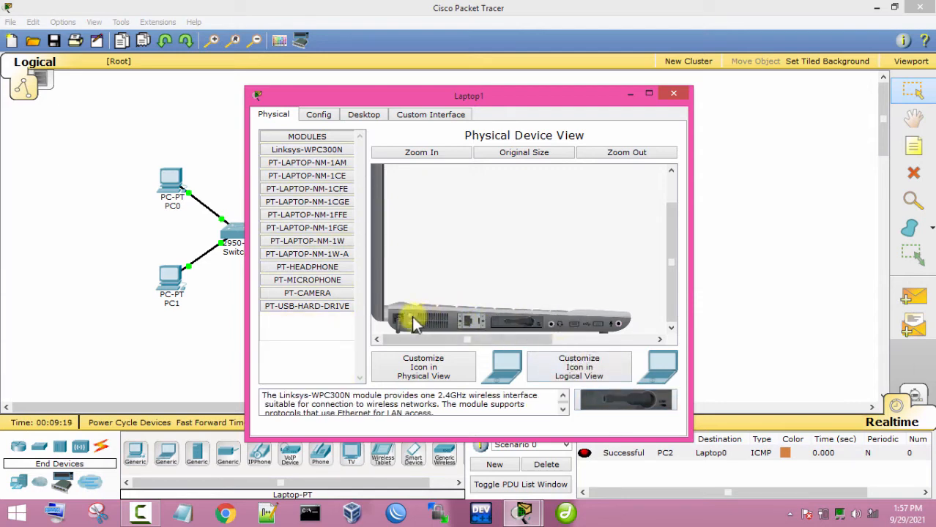
# Step: Give Laptop1 the static IP address 192.168.1.8 with the default subnet mask
pyautogui.click(359, 116)
pyautogui.click(330, 162)
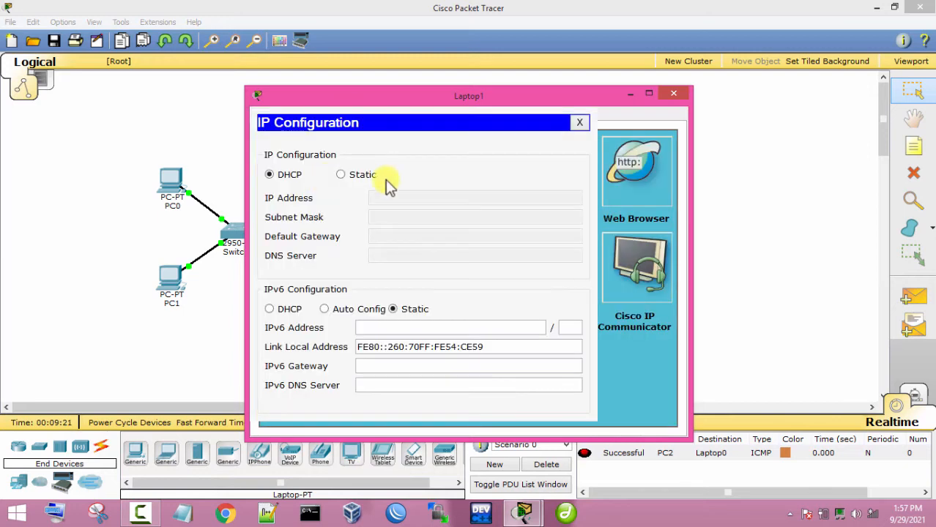
pyautogui.click(343, 176)
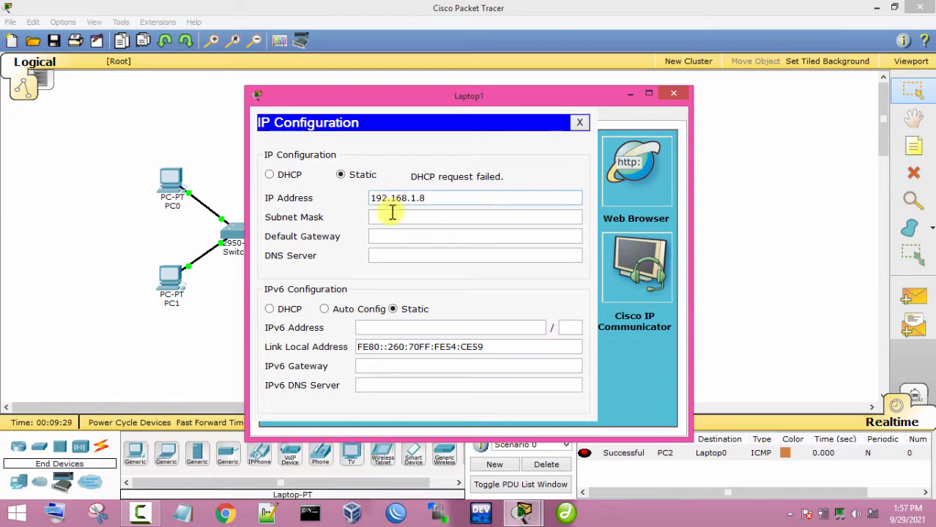
pyautogui.click(392, 212)
pyautogui.click(579, 122)
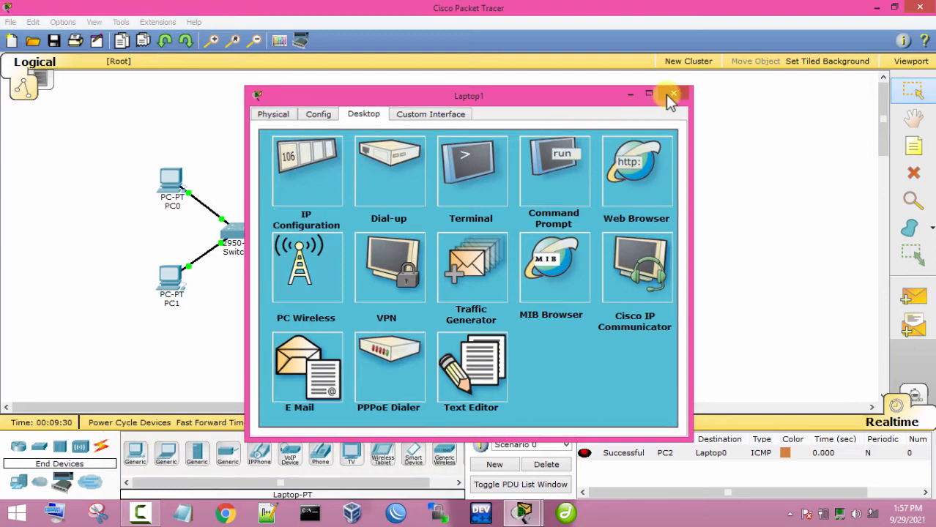
pyautogui.click(673, 96)
pyautogui.moveTo(565, 315); pyautogui.dragTo(559, 314)
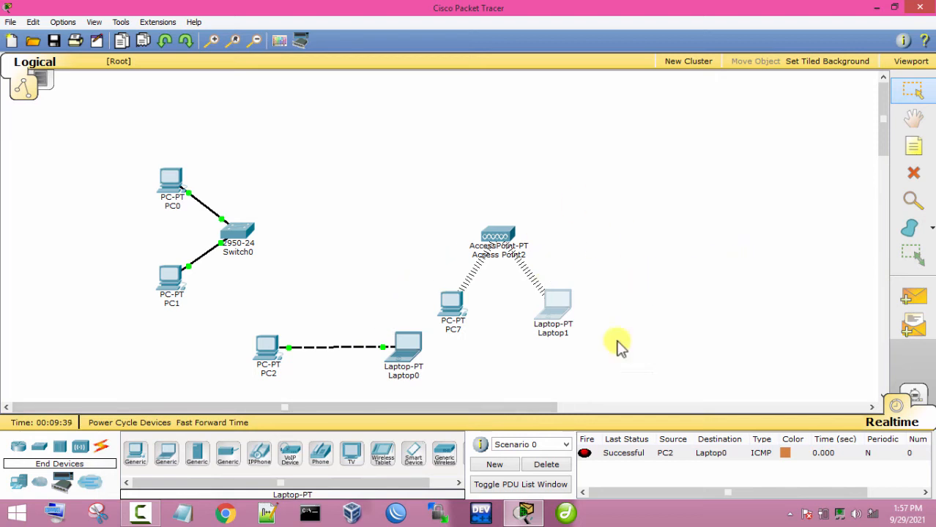
# Step: Test the wireless link by sending a simple PDU from PC7 to Laptop1, and delete the test scenario
pyautogui.click(913, 308)
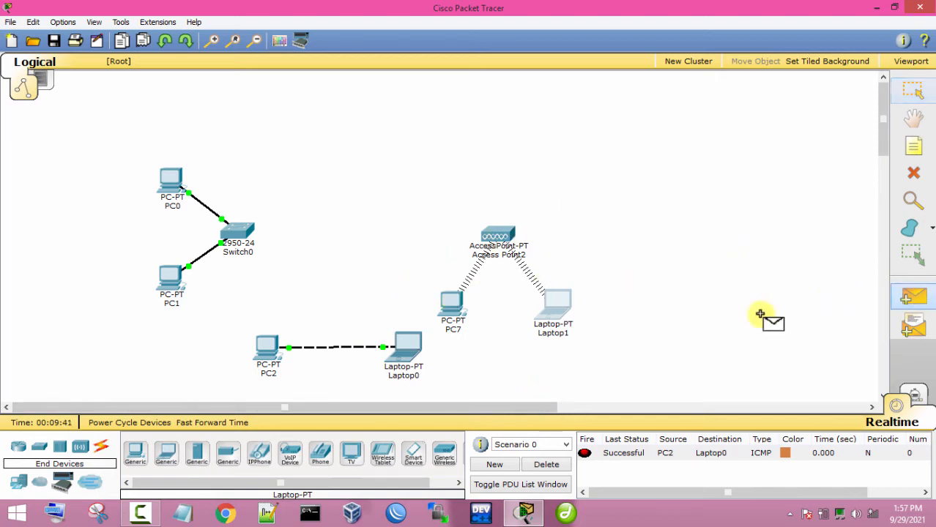
pyautogui.click(451, 308)
pyautogui.click(553, 305)
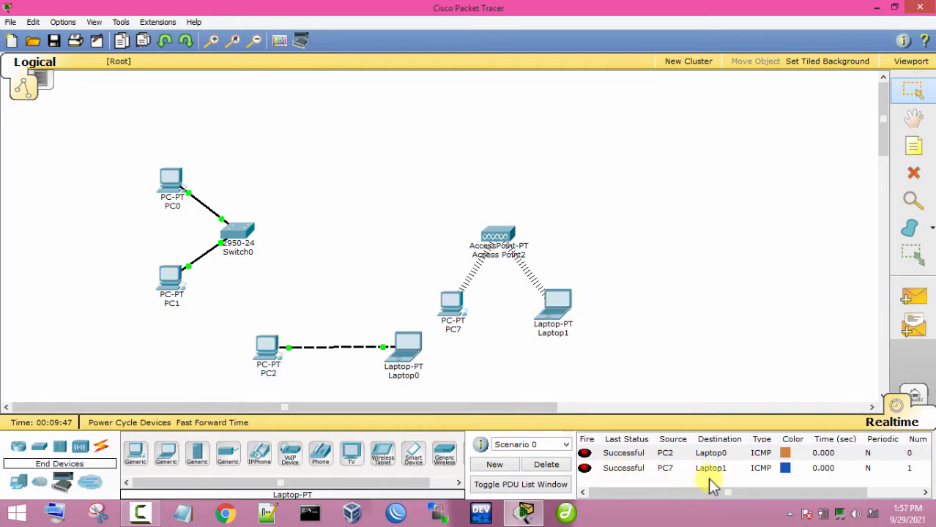
pyautogui.click(545, 465)
pyautogui.moveTo(553, 329); pyautogui.dragTo(559, 320)
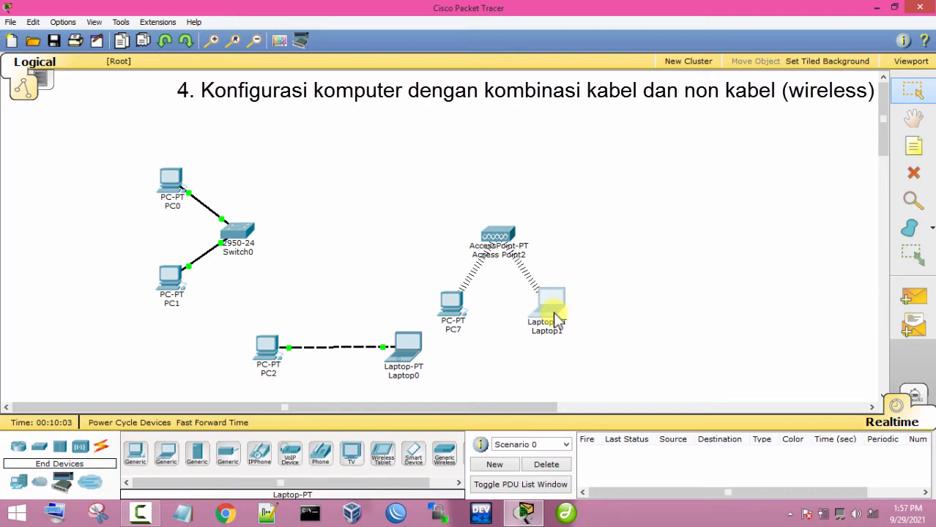
pyautogui.moveTo(557, 320); pyautogui.dragTo(556, 320)
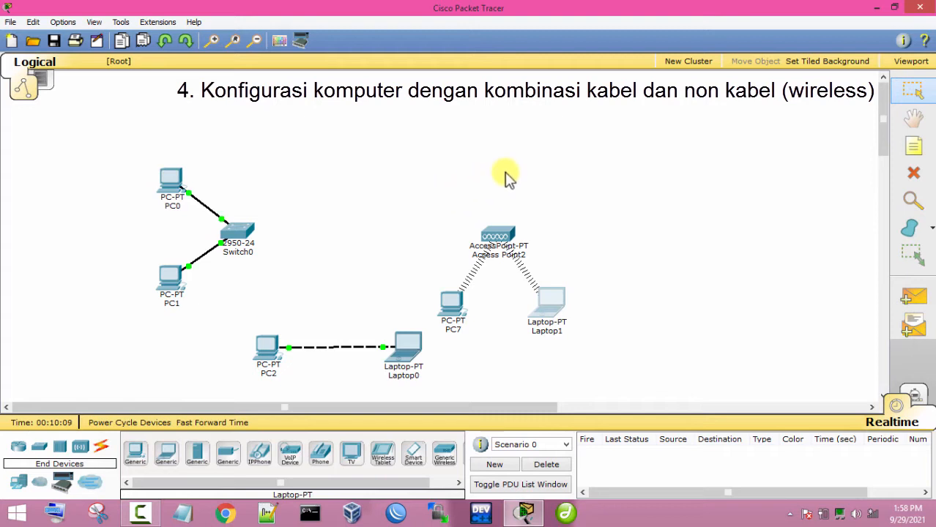
pyautogui.moveTo(545, 326)
pyautogui.moveTo(496, 234); pyautogui.dragTo(489, 236)
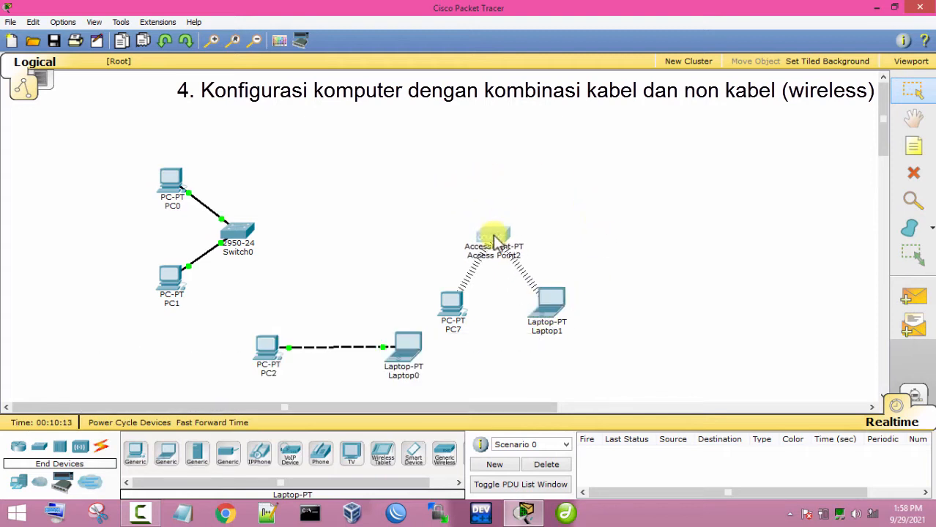
pyautogui.moveTo(546, 311); pyautogui.dragTo(545, 311)
pyautogui.moveTo(452, 303); pyautogui.dragTo(447, 304)
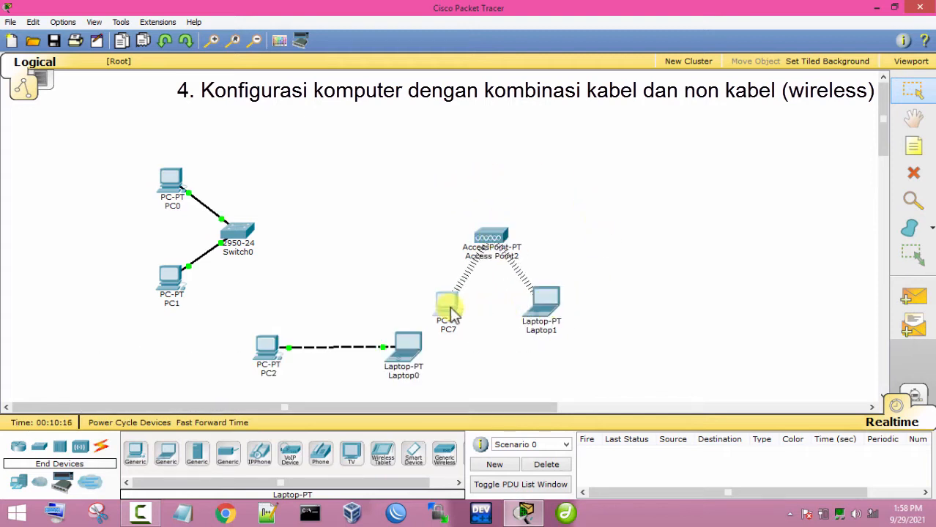
# Step: Connect Switch0's FastEthernet0/24 port to Access Point2 with a copper straight-through cable
pyautogui.click(101, 447)
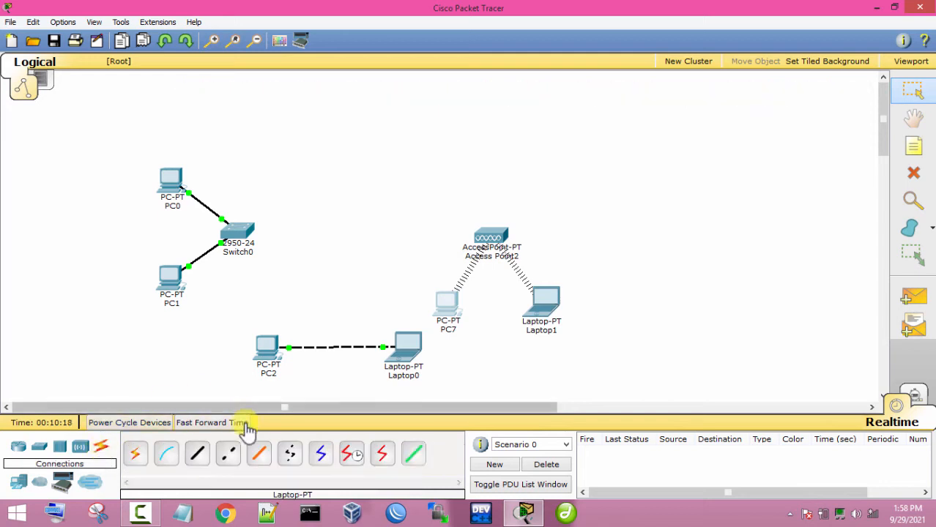
pyautogui.click(200, 454)
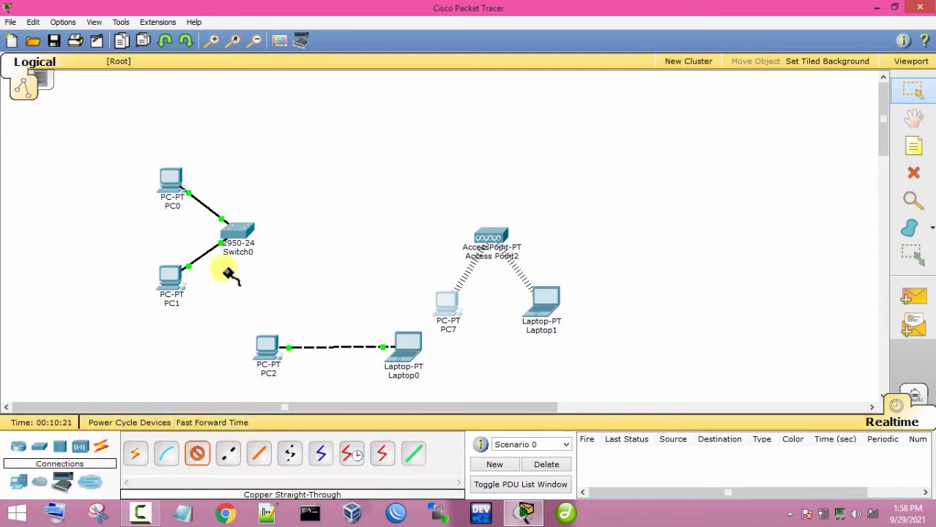
pyautogui.click(236, 232)
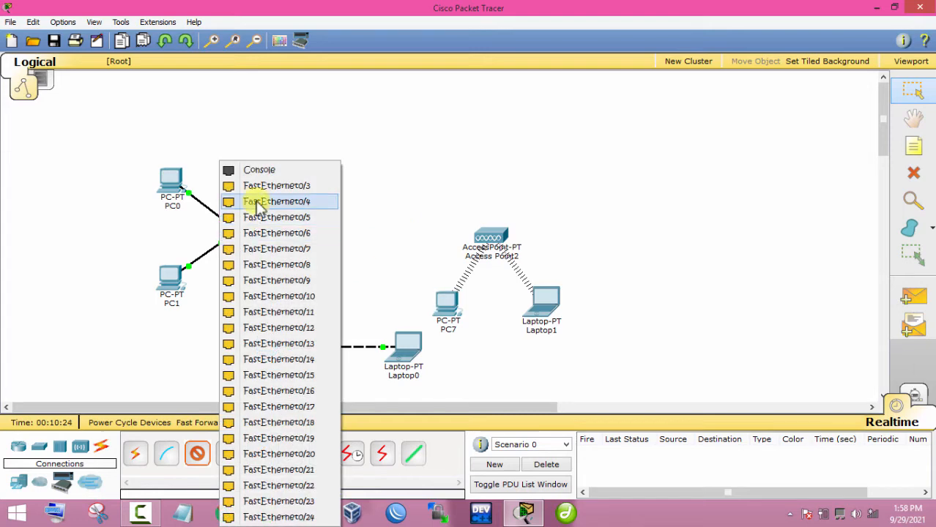
pyautogui.click(265, 518)
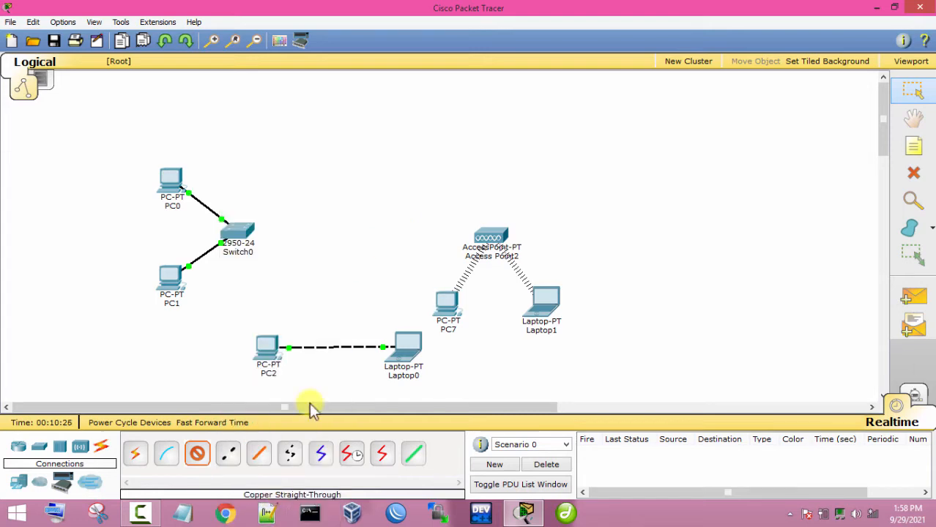
pyautogui.click(484, 233)
pyautogui.click(487, 245)
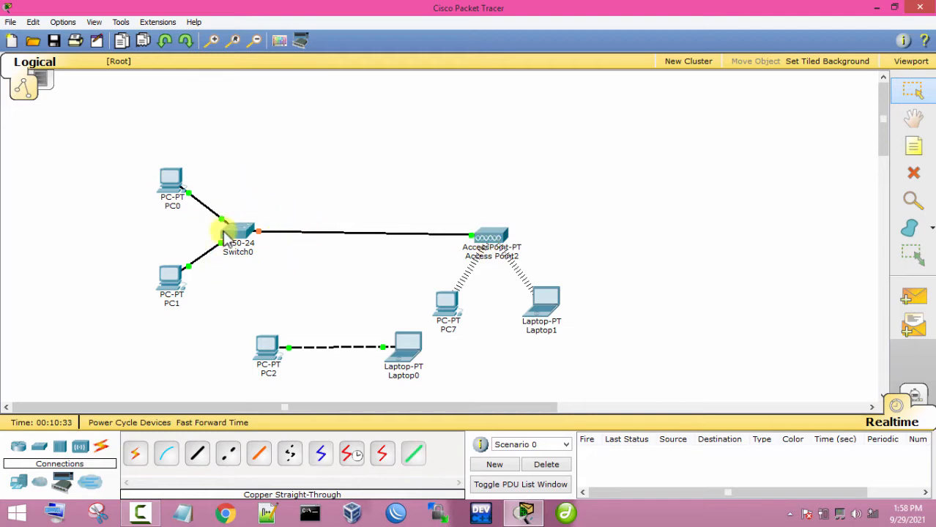
pyautogui.moveTo(227, 237)
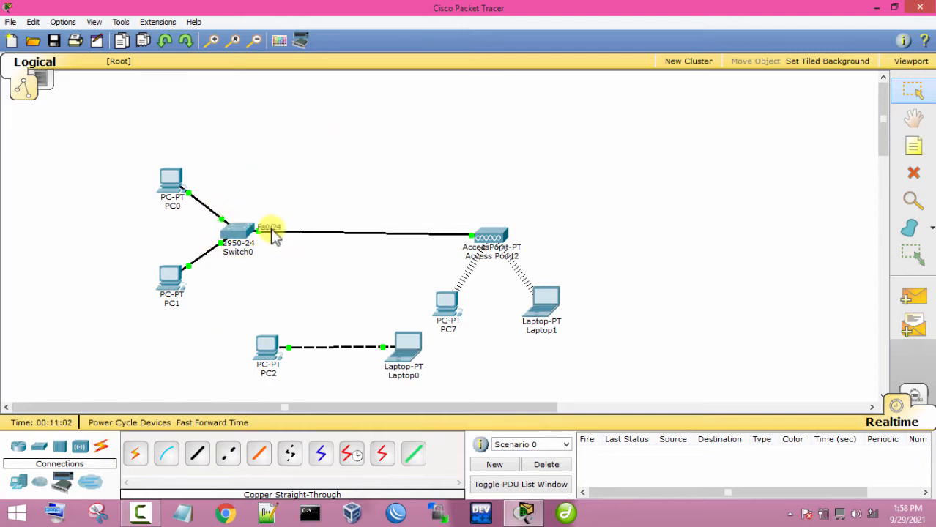
# Step: Test the combined wired and wireless network by sending simple PDUs from PC0 to Laptop1 and from PC7 to PC1
pyautogui.click(929, 302)
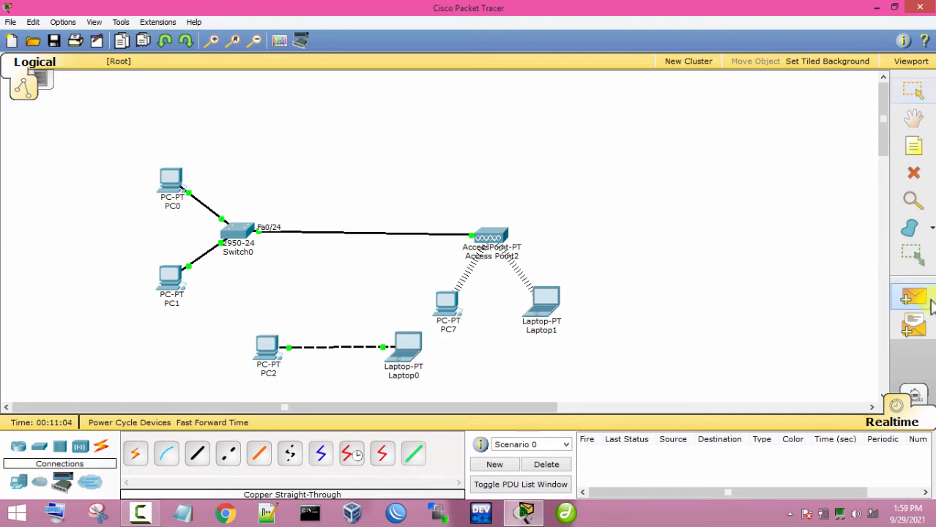
pyautogui.click(173, 177)
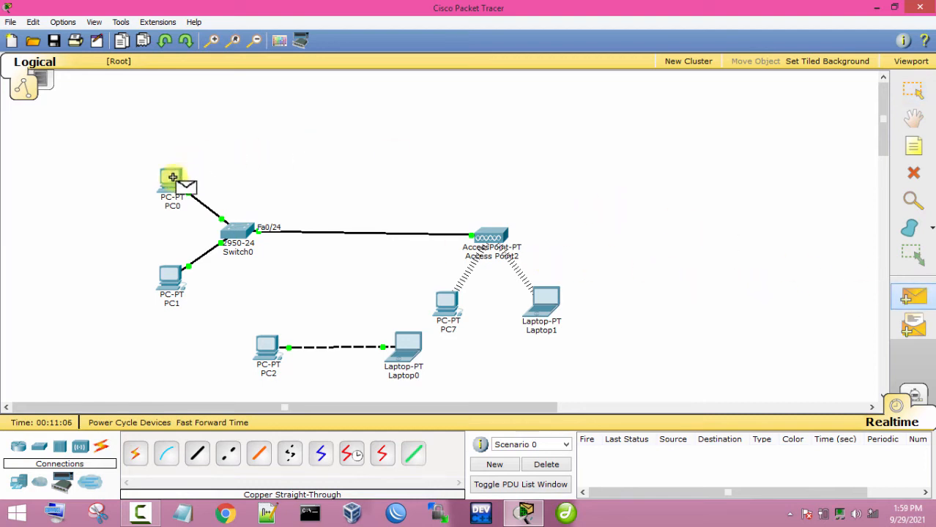
pyautogui.click(176, 178)
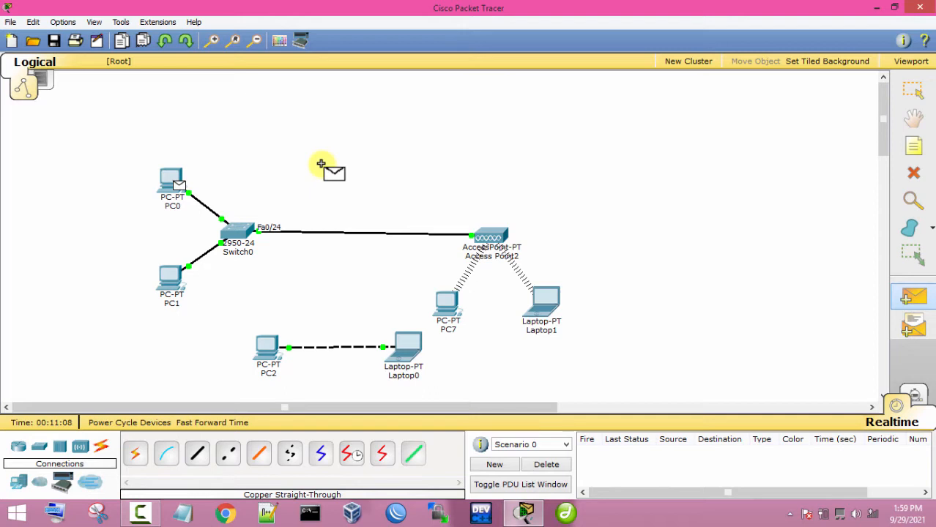
pyautogui.click(537, 307)
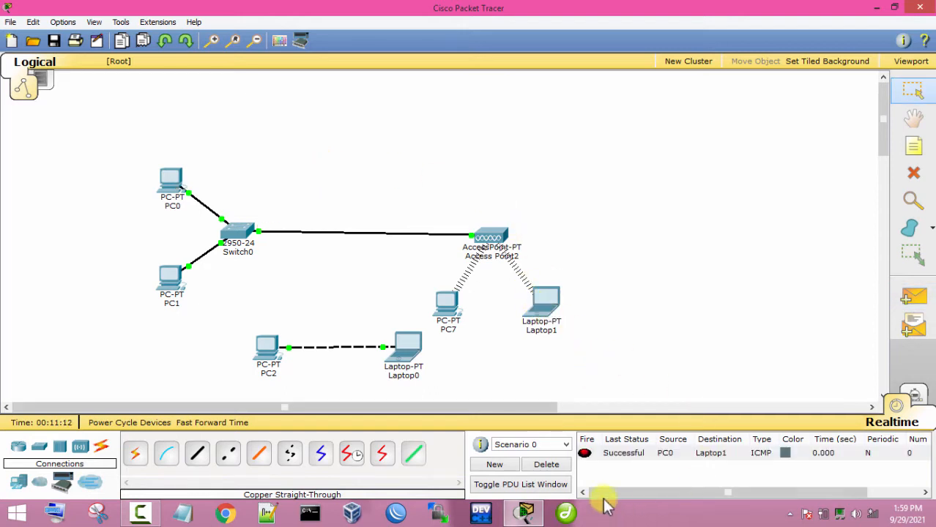
pyautogui.click(914, 297)
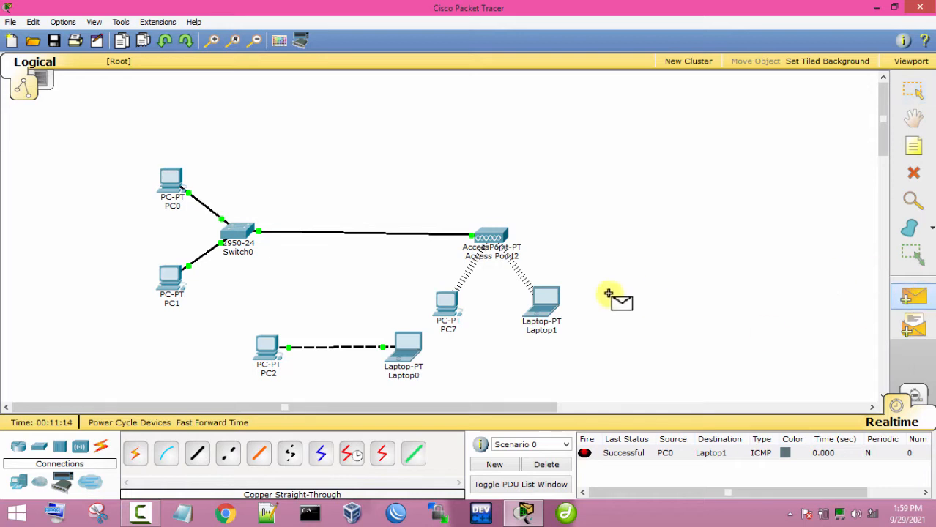
pyautogui.click(442, 303)
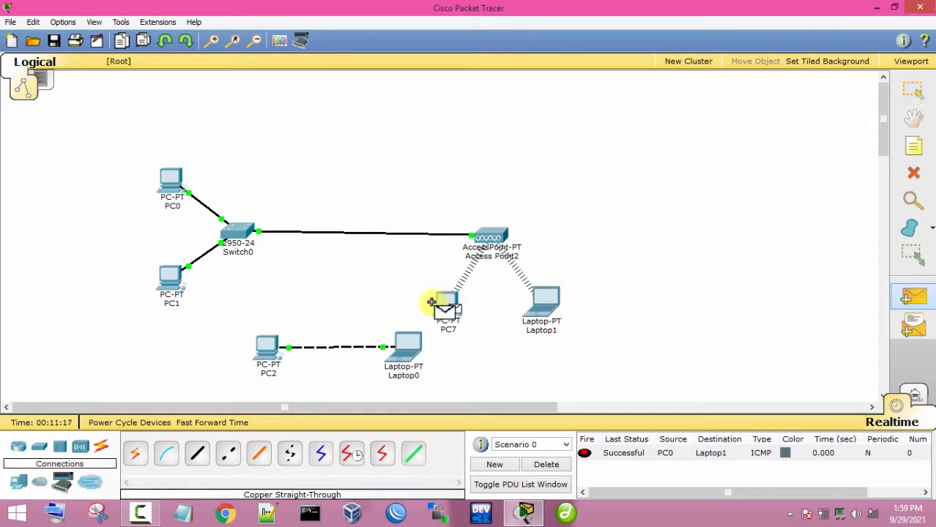
pyautogui.click(167, 279)
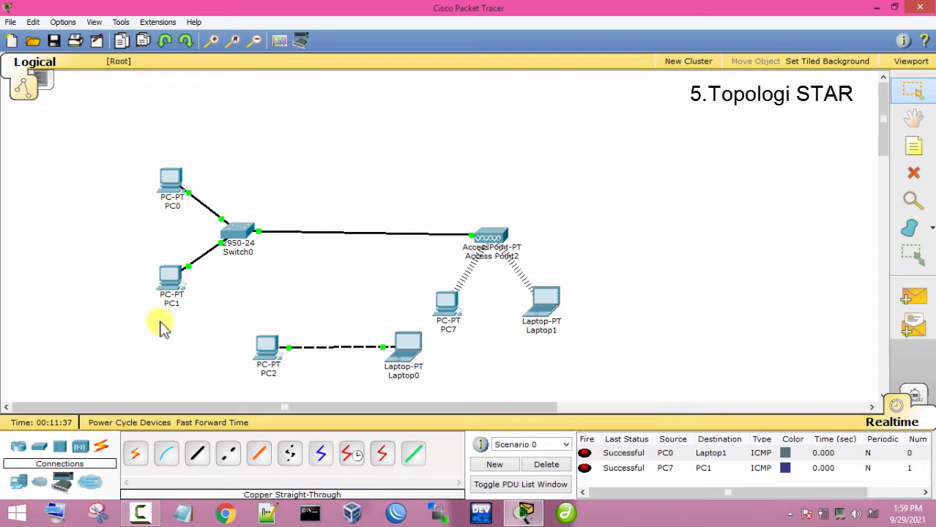
# Step: Move PC0 and PC1 below Switch0 and add three generic PCs around the switch's remaining sides to form a star layout
pyautogui.moveTo(176, 280); pyautogui.dragTo(277, 290)
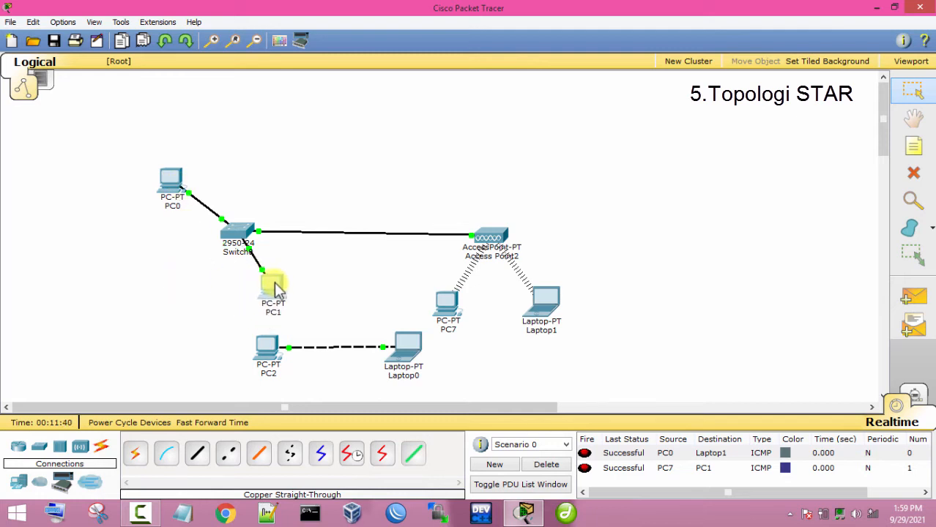
pyautogui.moveTo(171, 180); pyautogui.dragTo(187, 284)
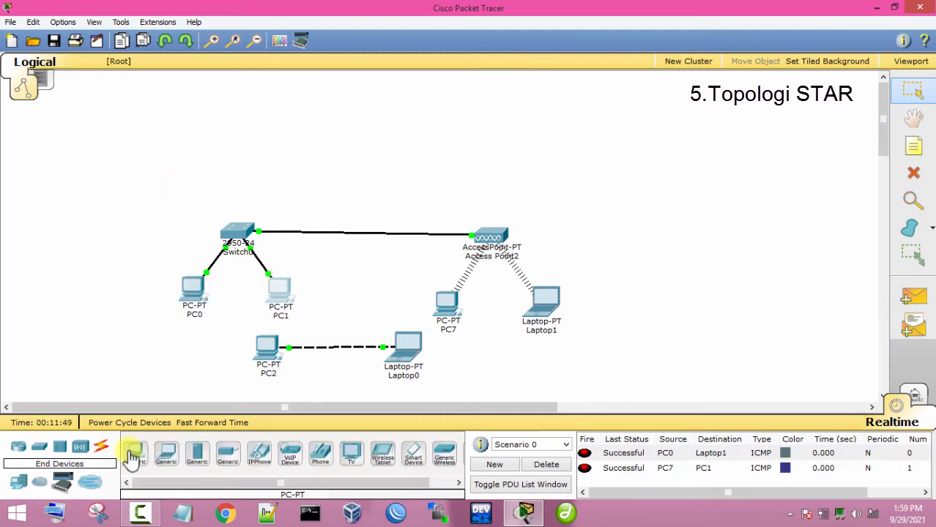
pyautogui.click(133, 457)
pyautogui.click(164, 218)
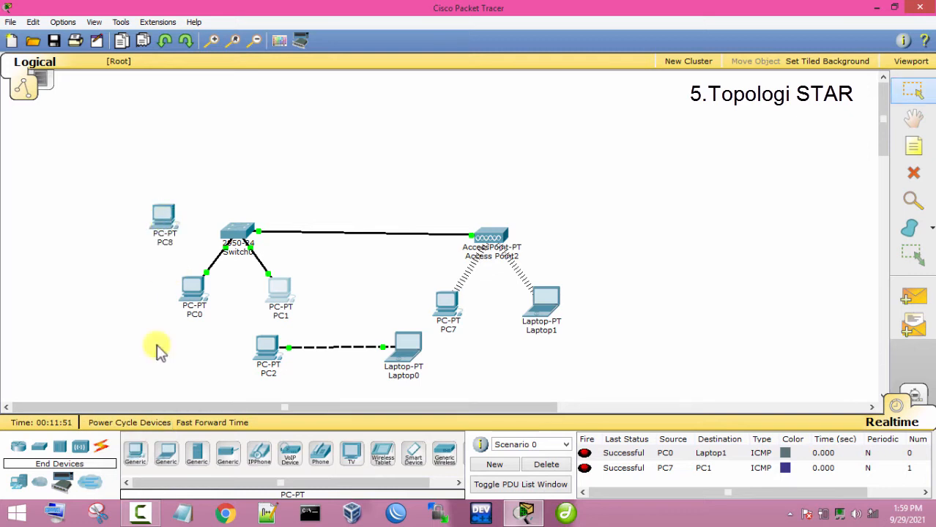
pyautogui.click(135, 452)
pyautogui.click(222, 163)
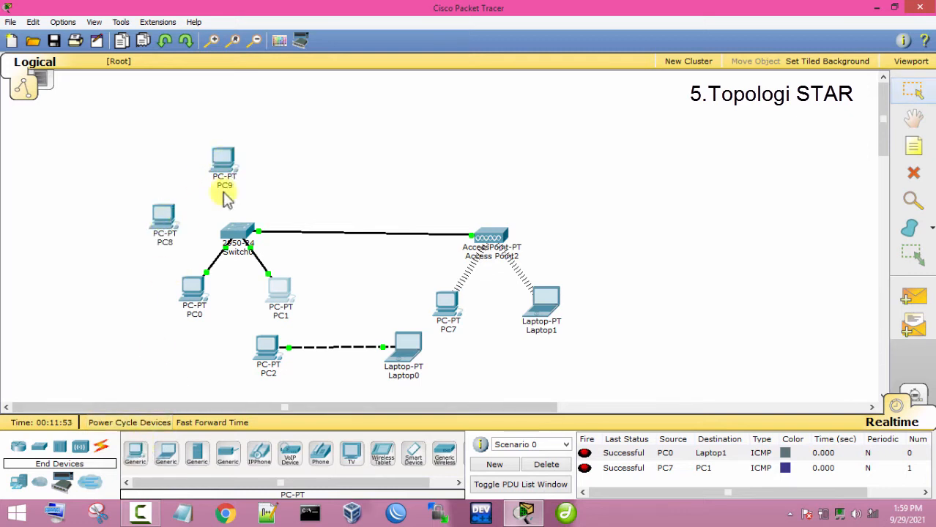
pyautogui.click(135, 453)
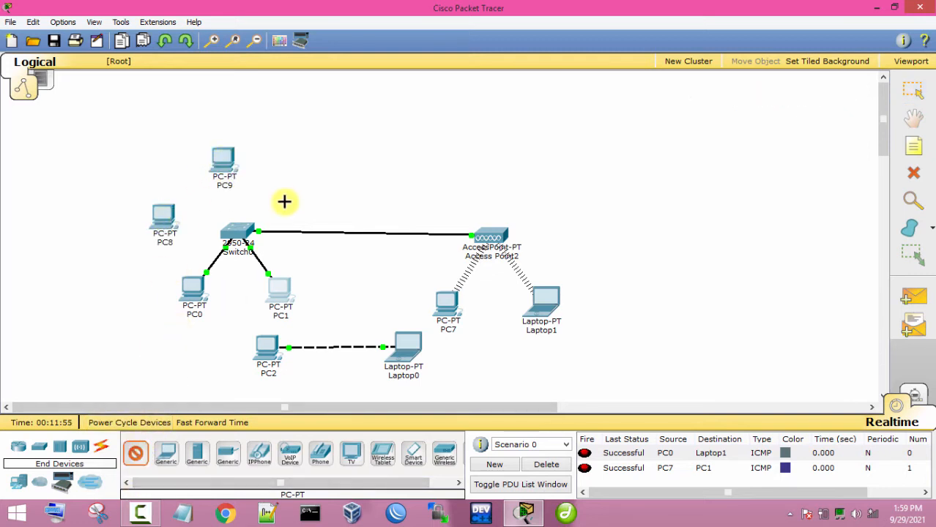
pyautogui.click(285, 201)
pyautogui.moveTo(223, 163); pyautogui.dragTo(214, 158)
pyautogui.click(167, 212)
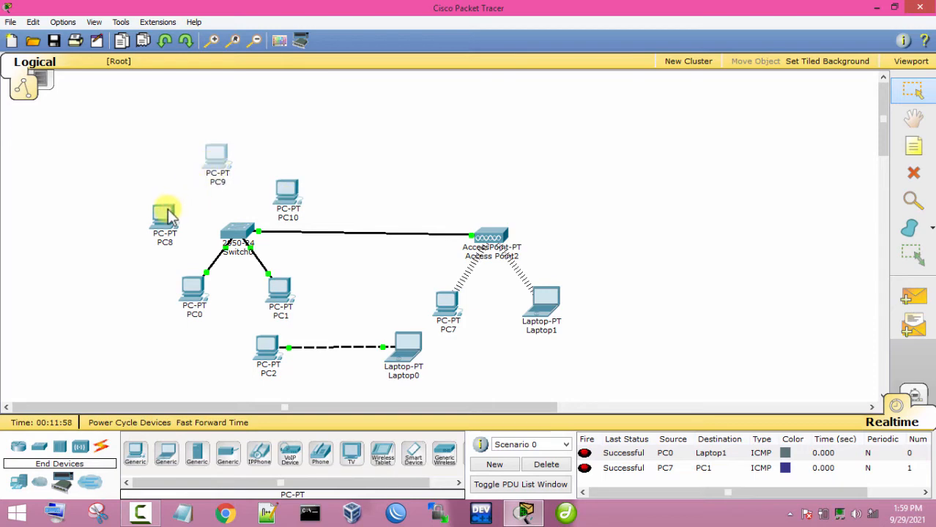
# Step: Connect PC8 to Switch0's FastEthernet0/3 port with a copper straight-through cable
pyautogui.click(101, 446)
pyautogui.click(197, 454)
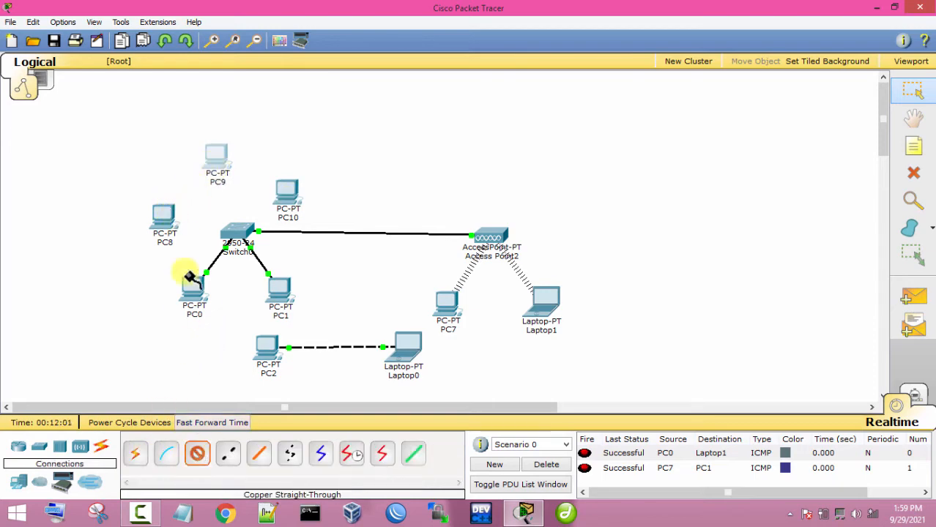
pyautogui.click(163, 214)
pyautogui.click(192, 230)
pyautogui.click(239, 231)
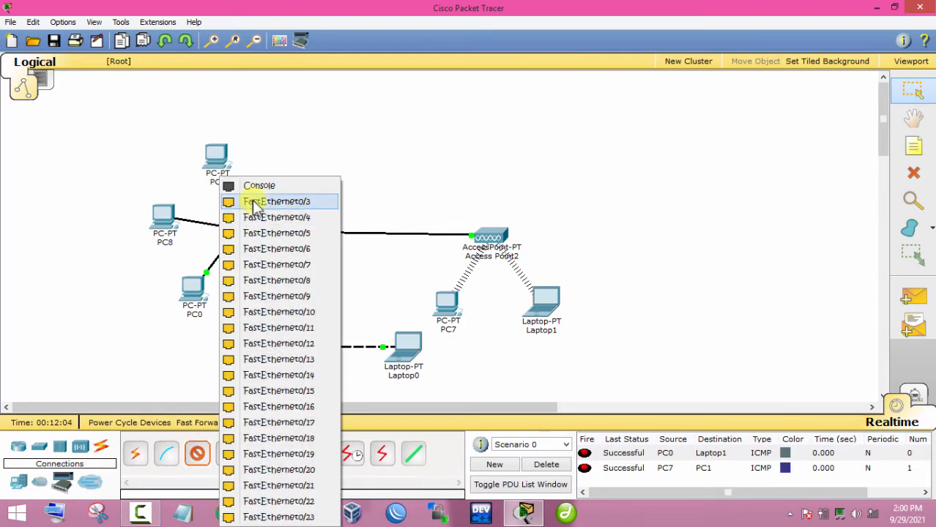
pyautogui.click(256, 204)
# Step: Connect PC9's FastEthernet0 port to FastEthernet0/4 on Switch0 with a copper straight-through cable
pyautogui.click(218, 160)
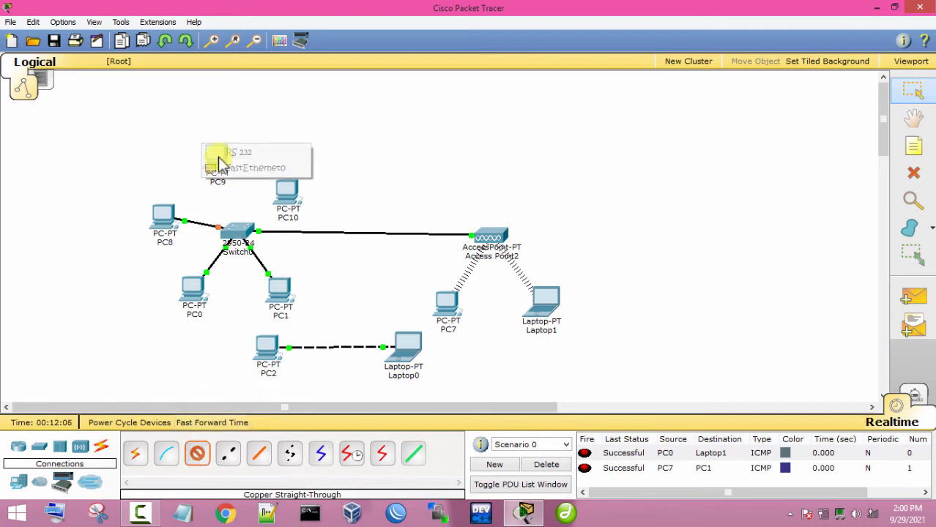
pyautogui.click(242, 168)
pyautogui.click(242, 229)
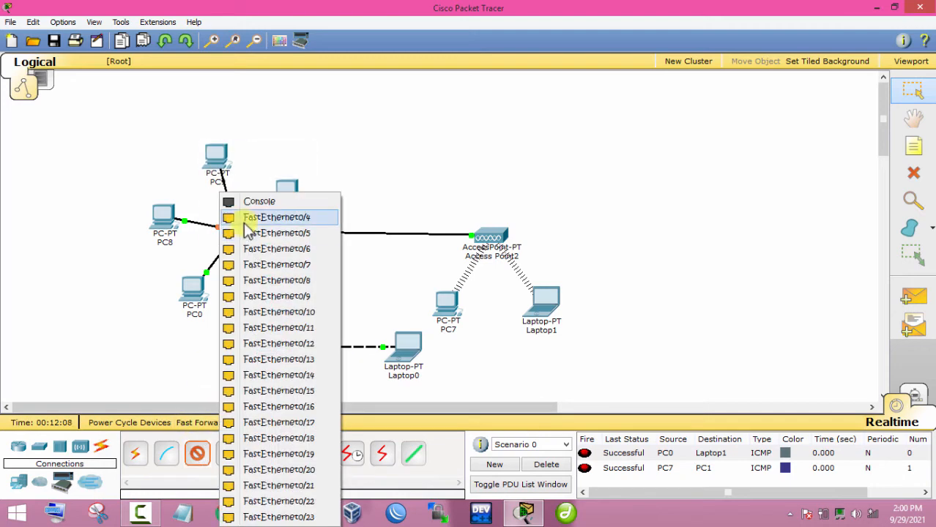
pyautogui.click(248, 219)
# Step: Connect PC10's FastEthernet0 port to FastEthernet0/5 on Switch0 with a copper straight-through cable
pyautogui.click(198, 455)
pyautogui.click(286, 196)
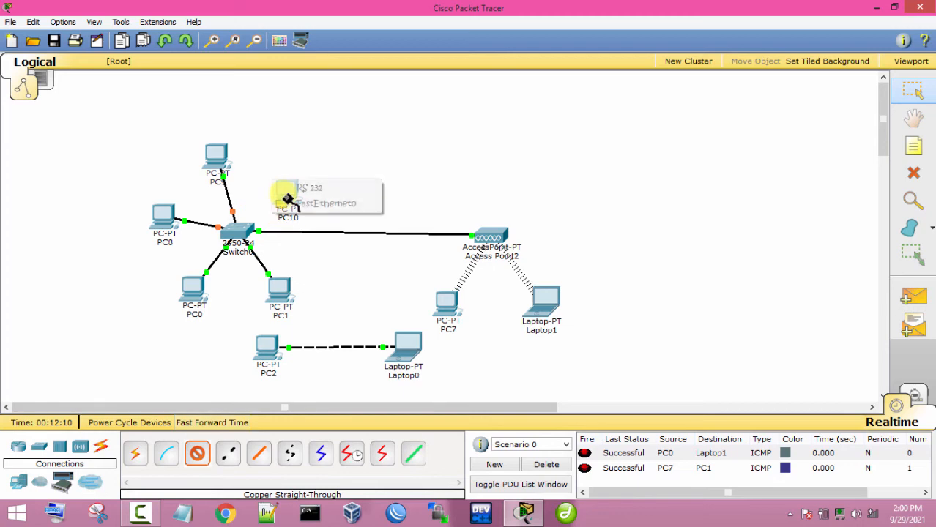
pyautogui.click(290, 203)
pyautogui.click(242, 227)
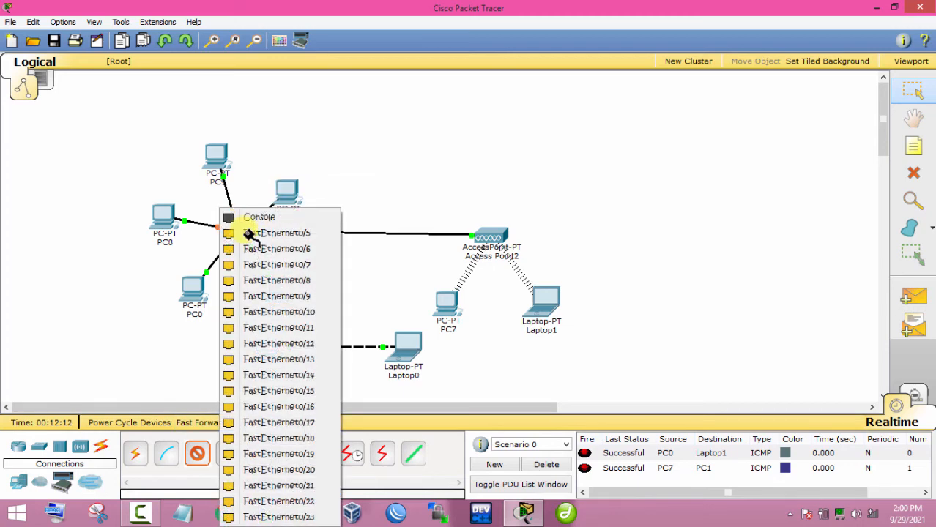
pyautogui.click(249, 233)
# Step: Give PC8 the static IP address 192.168.1.9 with the default subnet mask 255.255.255.0
pyautogui.click(166, 219)
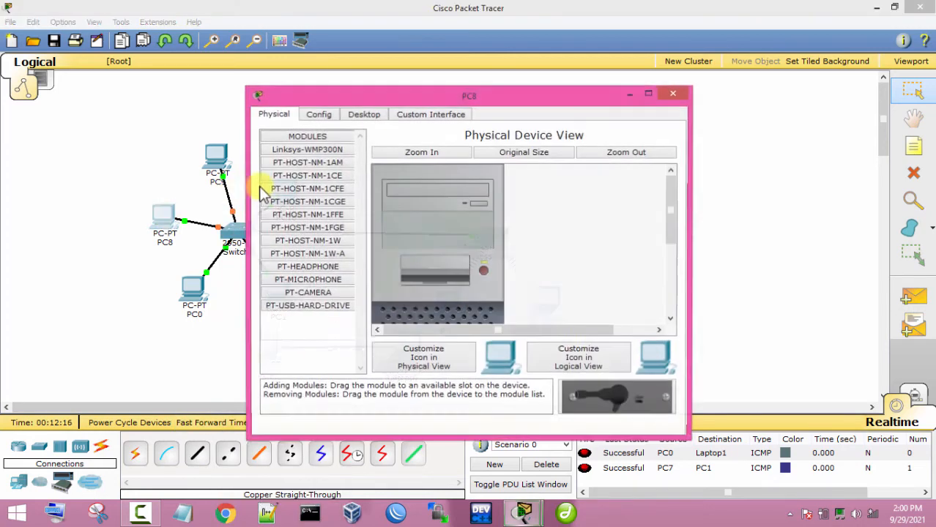
pyautogui.click(364, 114)
pyautogui.click(282, 176)
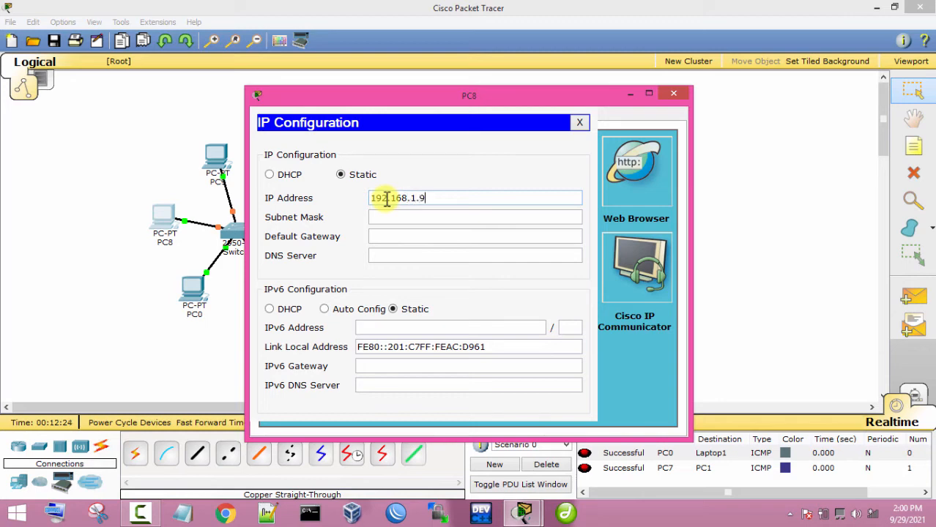
pyautogui.click(400, 216)
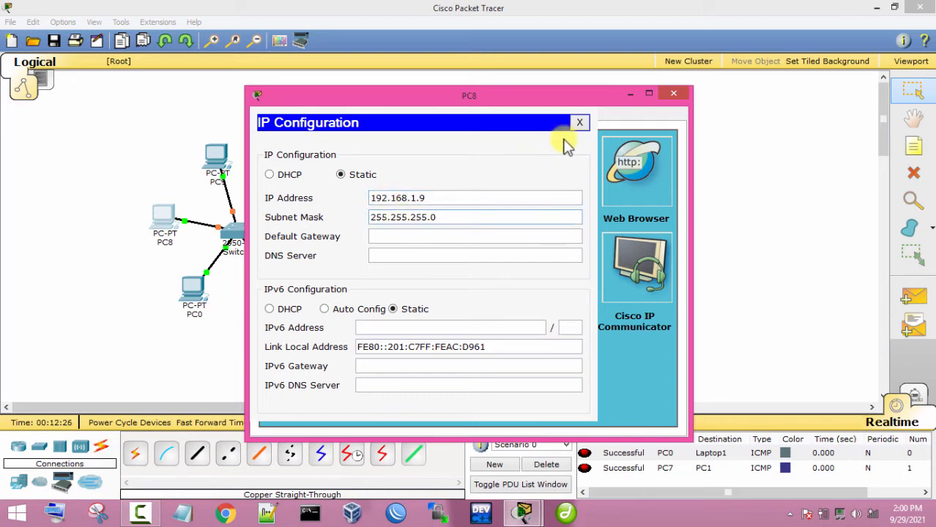
pyautogui.click(579, 124)
pyautogui.click(673, 94)
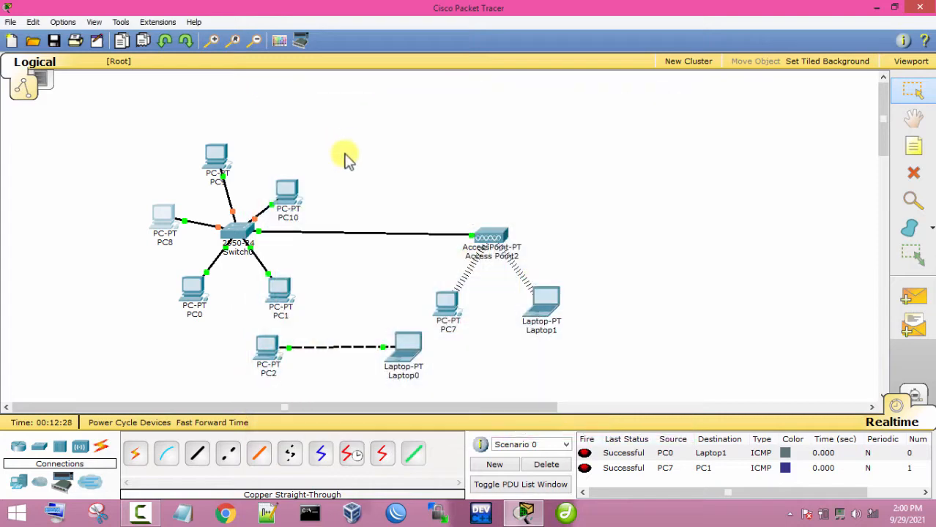
# Step: Give PC9 the static IP address 192.168.1.10 with the default subnet mask 255.255.255.0
pyautogui.click(217, 167)
pyautogui.click(349, 113)
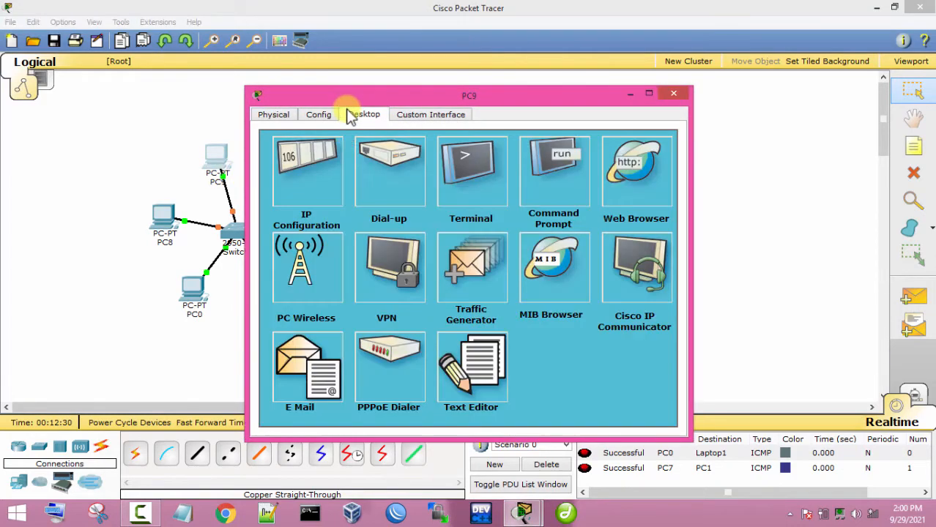
pyautogui.click(333, 169)
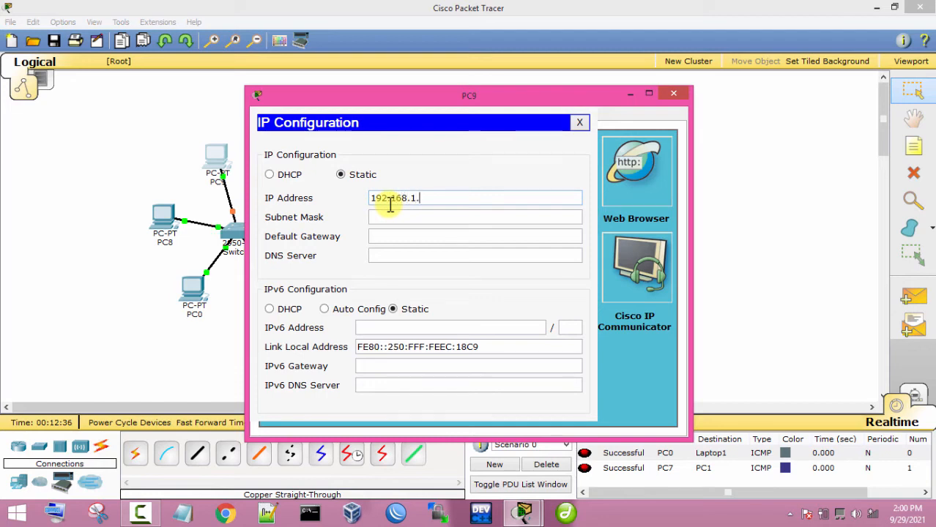
pyautogui.click(391, 217)
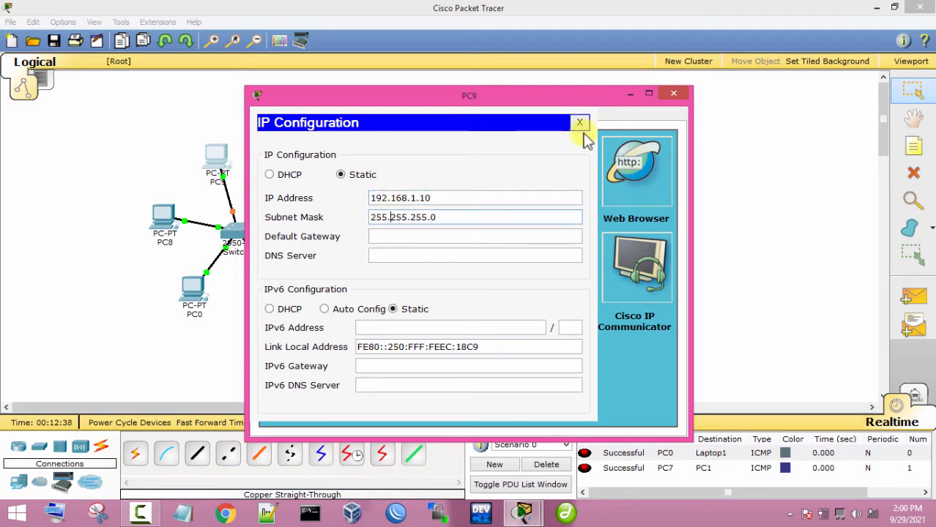
pyautogui.click(580, 123)
pyautogui.click(673, 93)
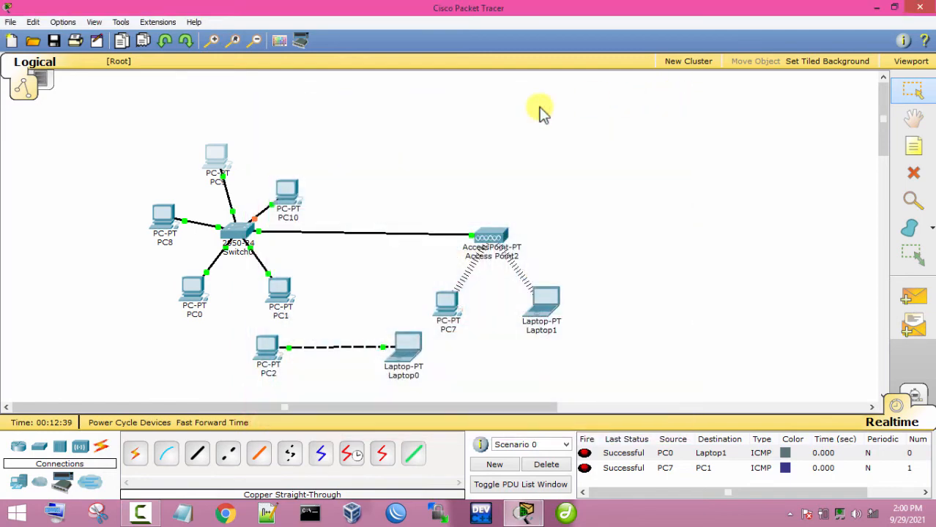
# Step: Give PC10 the static IP address 192.168.1.11 with the default subnet mask
pyautogui.click(286, 194)
pyautogui.click(370, 115)
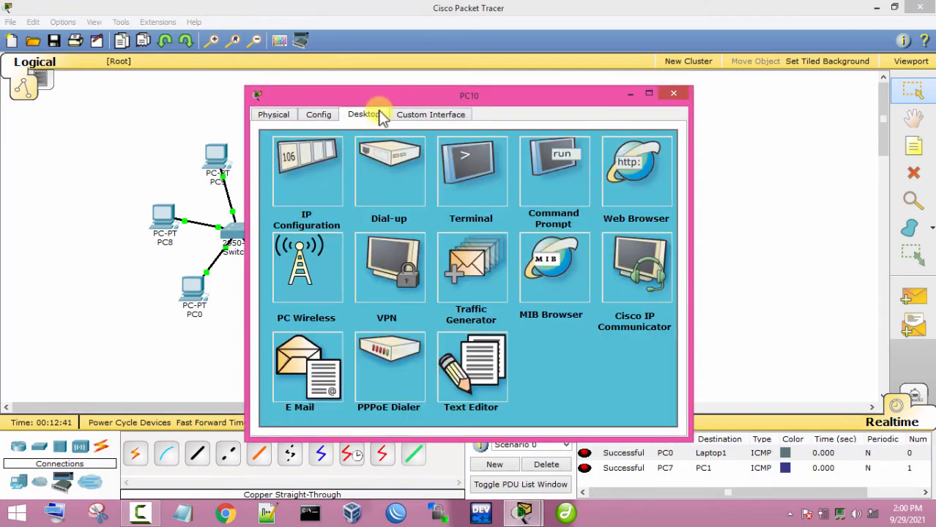
pyautogui.click(317, 150)
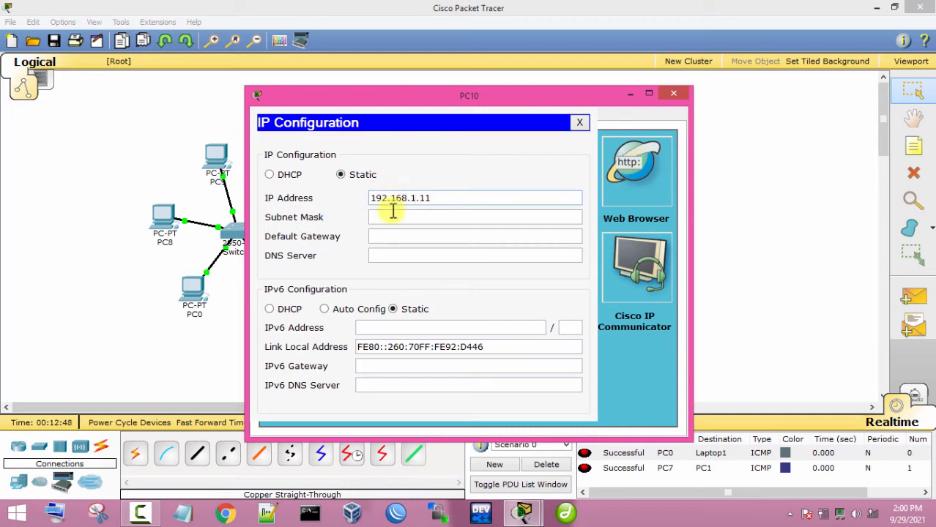
pyautogui.write('192.168.1.11')
pyautogui.click(394, 220)
pyautogui.click(580, 123)
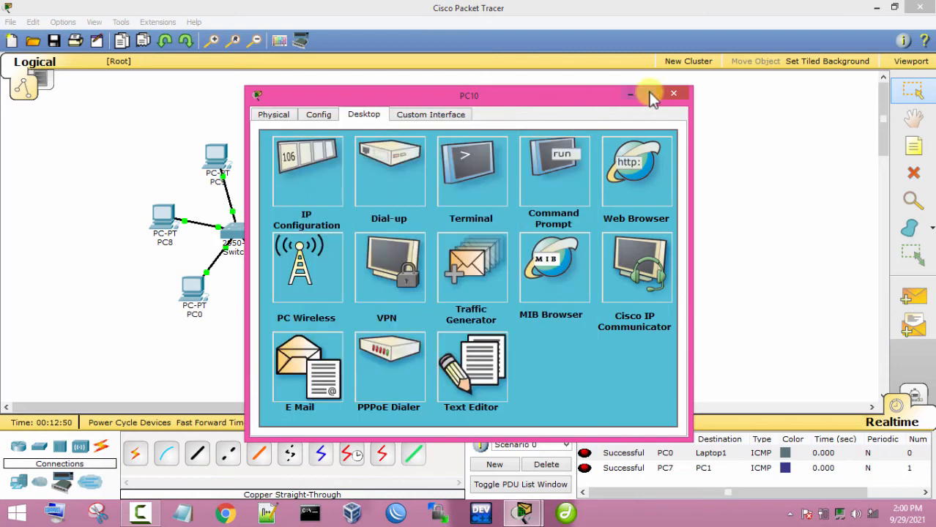
pyautogui.click(673, 95)
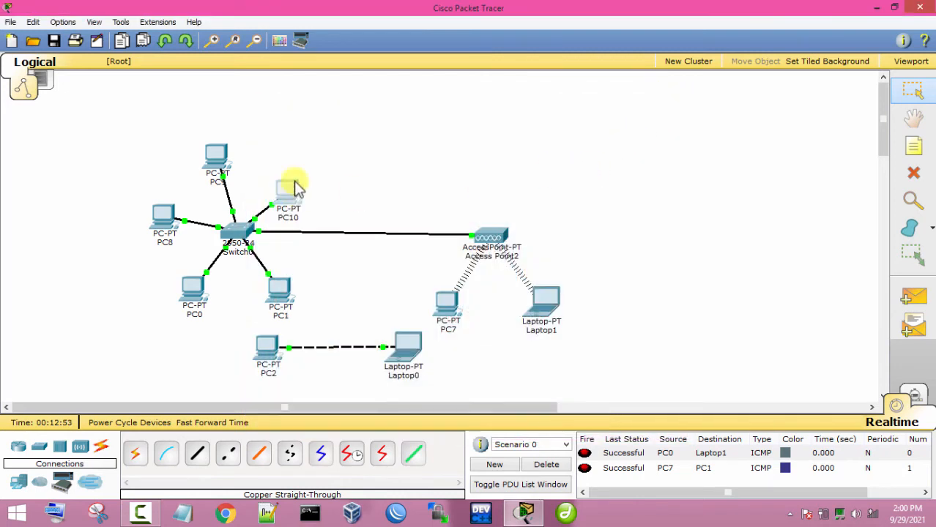
# Step: Test the star topology by sending a simple PDU from PC0 to PC9
pyautogui.click(914, 297)
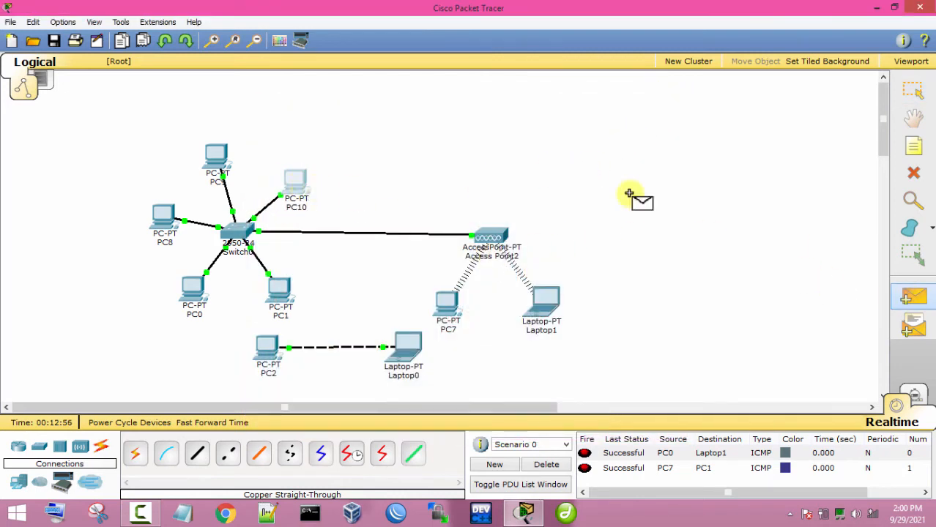
pyautogui.click(195, 291)
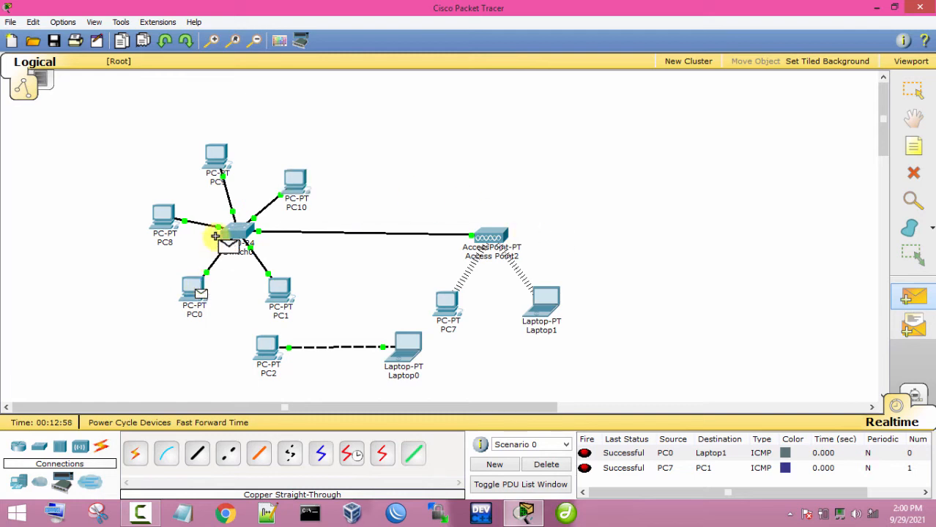
pyautogui.click(217, 160)
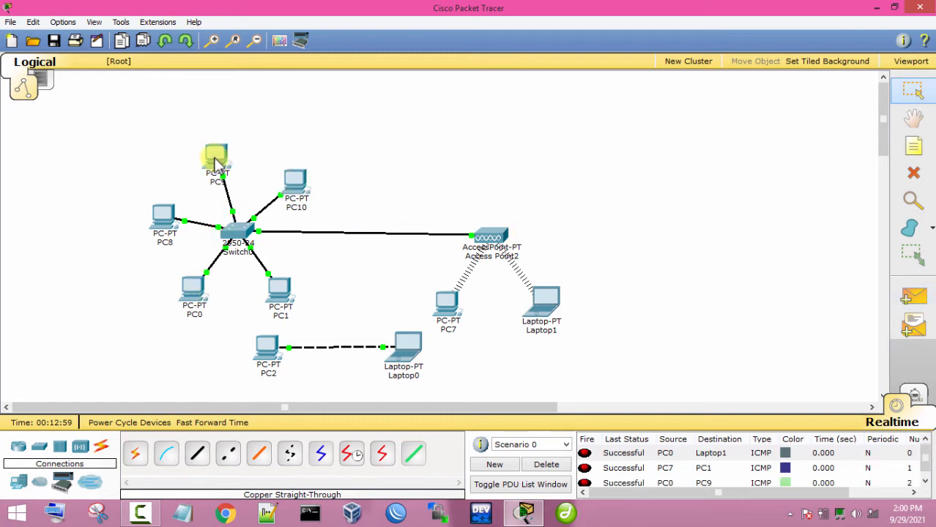
# Step: Delete the current PDU scenario and send a new simple PDU from PC8 to PC1
pyautogui.click(536, 468)
pyautogui.press('p')
pyautogui.click(155, 223)
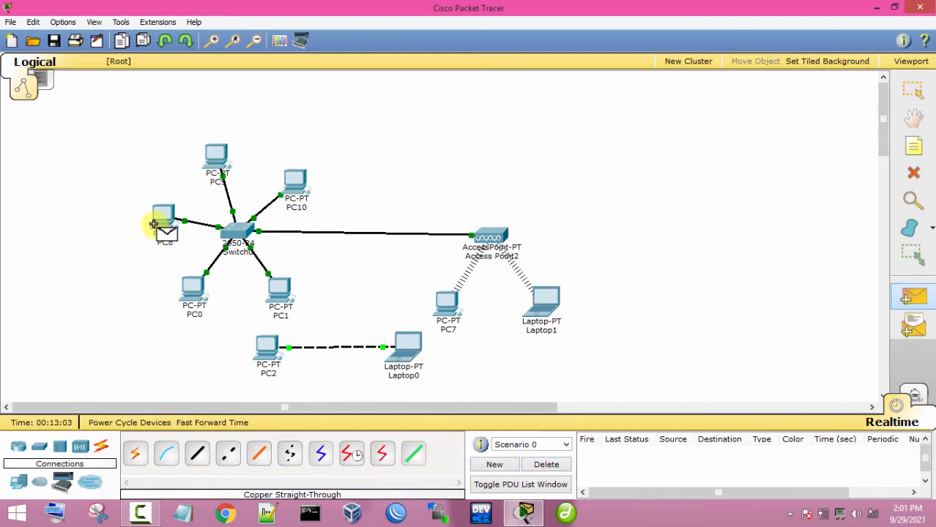
pyautogui.click(279, 289)
pyautogui.moveTo(427, 370)
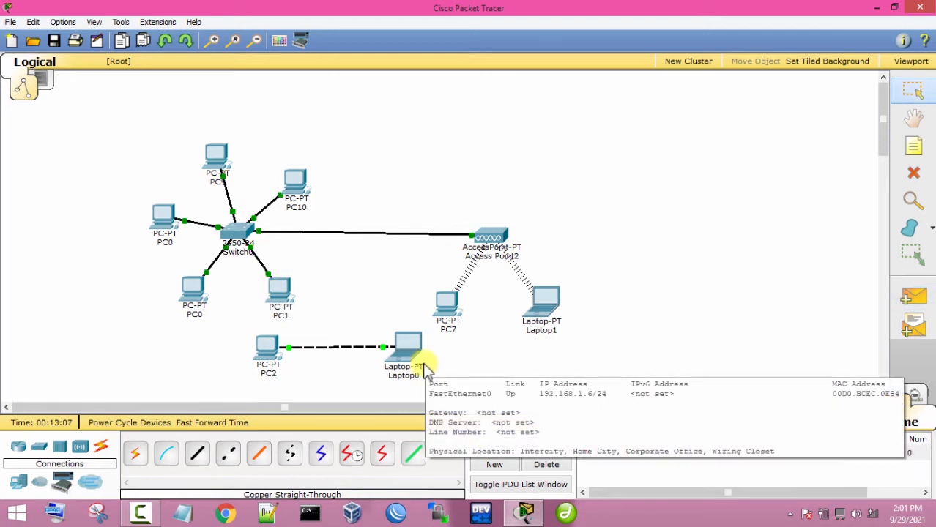
# Step: Adjust the positions of PC1, PC10, PC9 and PC8 so they sit evenly around Switch0
pyautogui.moveTo(278, 289); pyautogui.dragTo(283, 287)
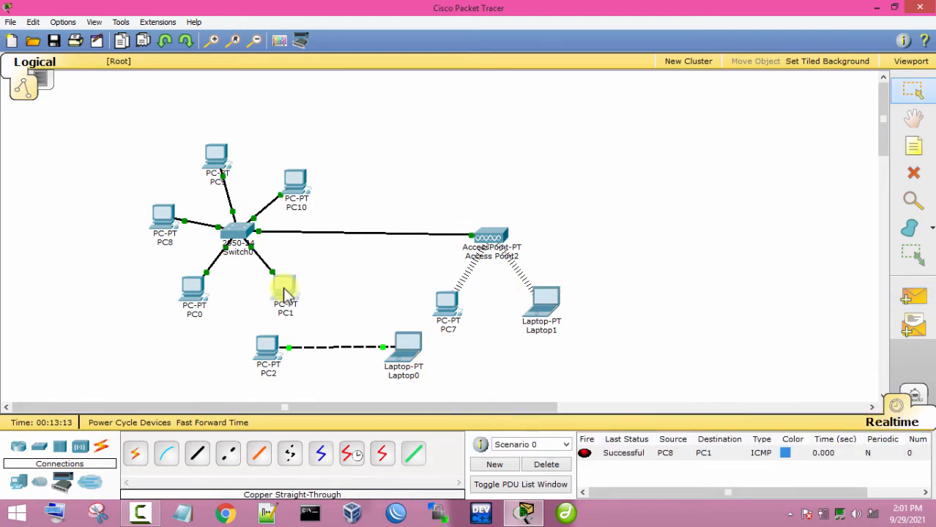
pyautogui.moveTo(293, 188); pyautogui.dragTo(290, 184)
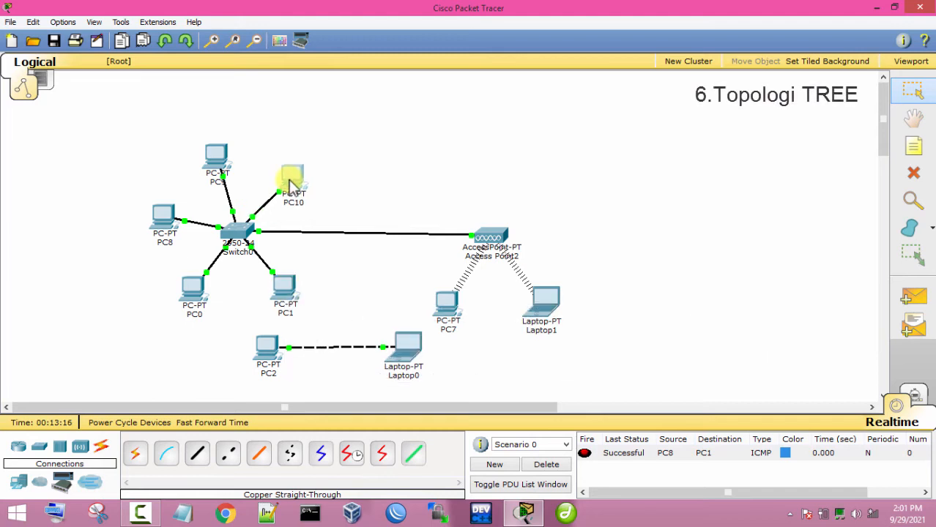
pyautogui.moveTo(218, 167); pyautogui.dragTo(209, 169)
pyautogui.moveTo(163, 216); pyautogui.dragTo(165, 225)
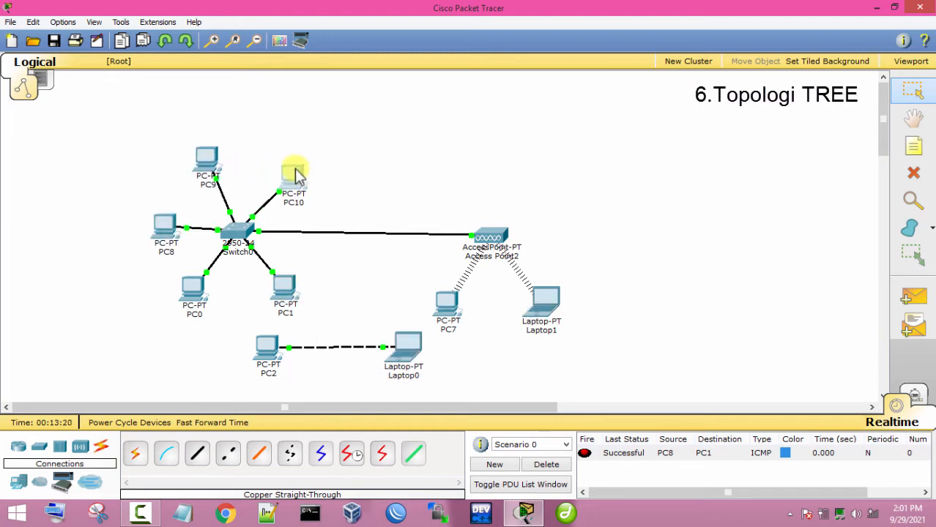
pyautogui.moveTo(291, 170); pyautogui.dragTo(291, 173)
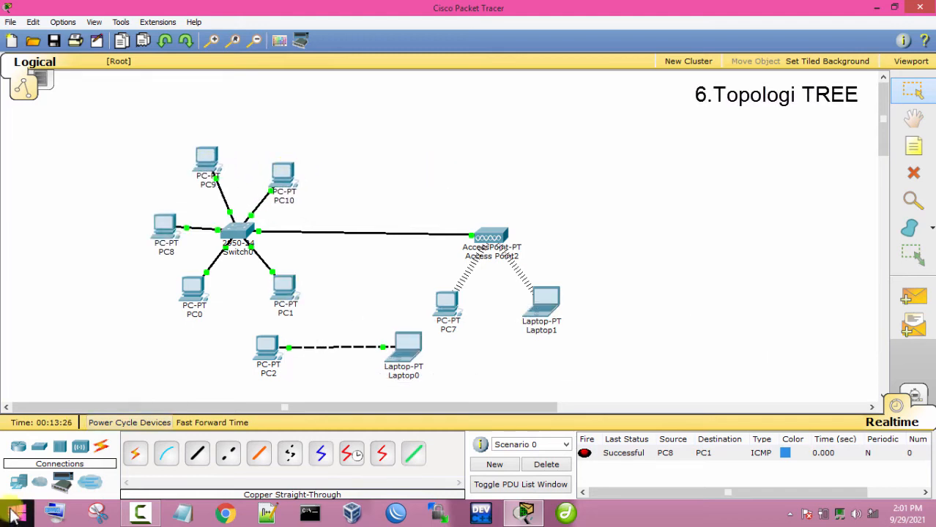
# Step: Add a Server-PT end device in the empty area above and between Switch0 and Access Point2
pyautogui.click(16, 484)
pyautogui.click(194, 463)
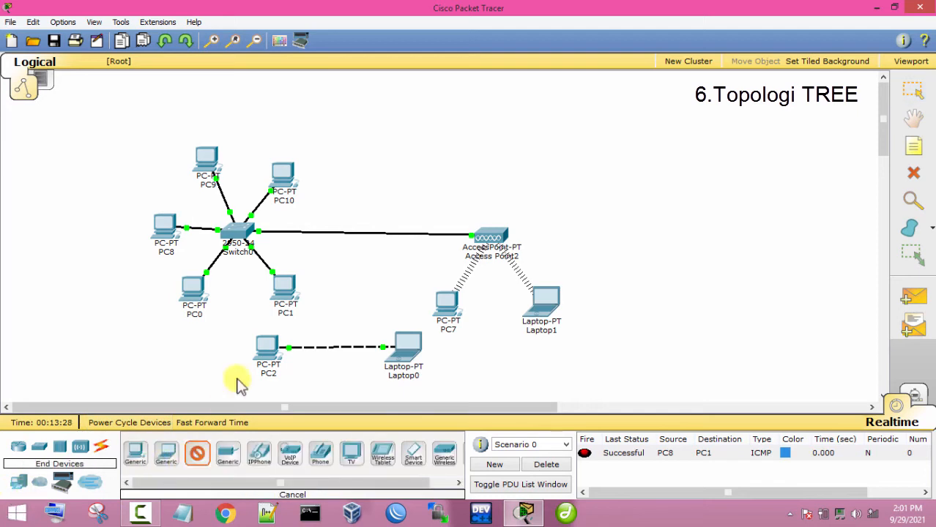
pyautogui.click(381, 116)
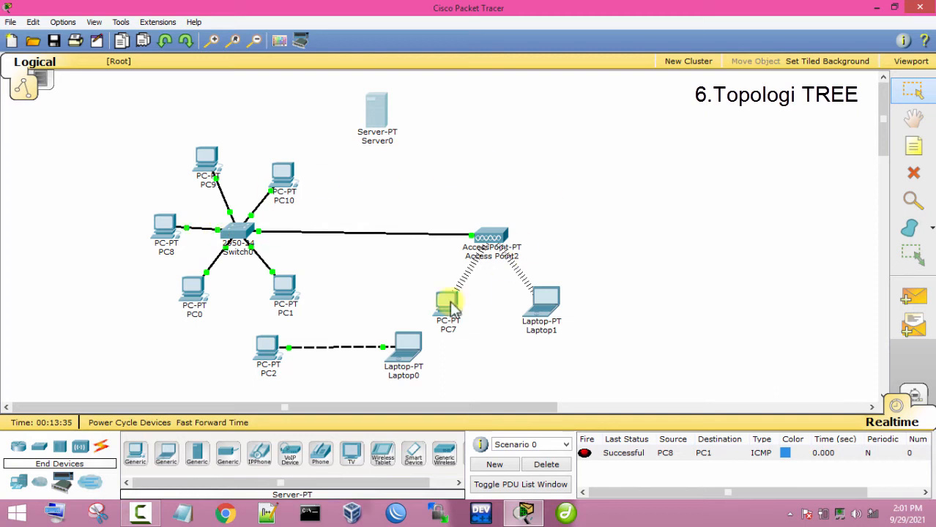
# Step: Add a 2950-24 switch below Server0, between Switch0 and Access Point2
pyautogui.click(39, 446)
pyautogui.click(135, 454)
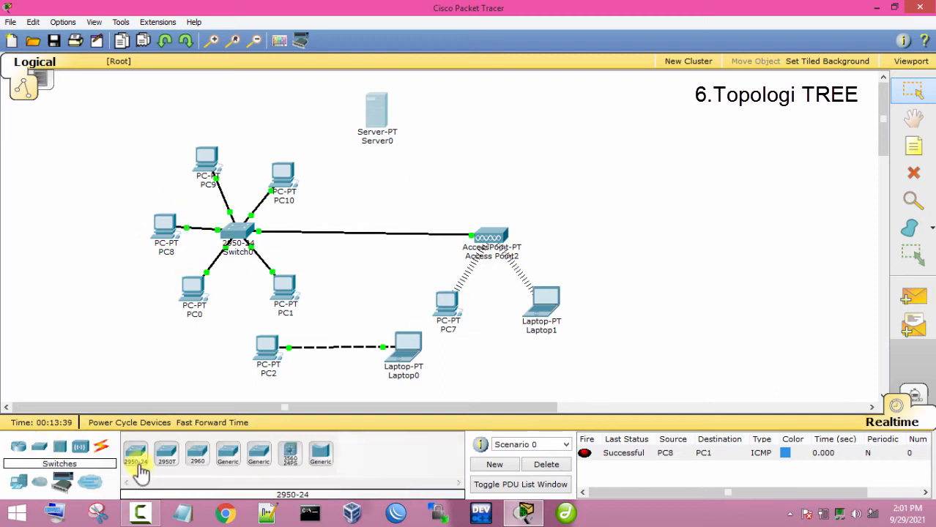
pyautogui.click(366, 200)
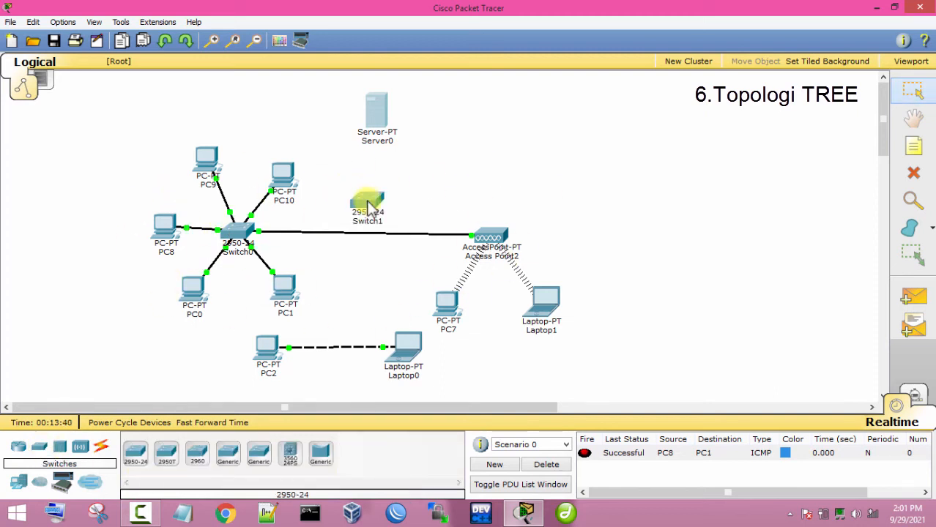
# Step: Delete the direct cable between Switch0 and Access Point2
pyautogui.click(914, 173)
pyautogui.click(468, 271)
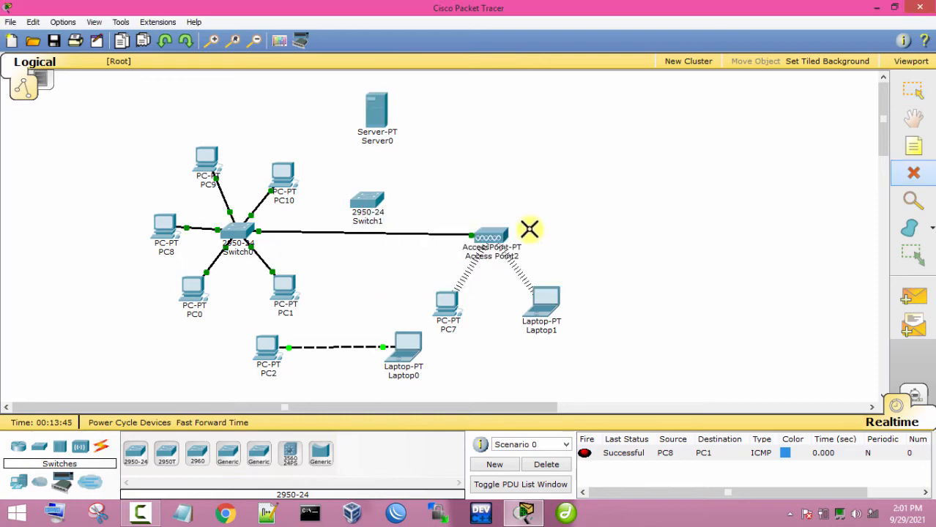
pyautogui.click(372, 235)
pyautogui.click(924, 93)
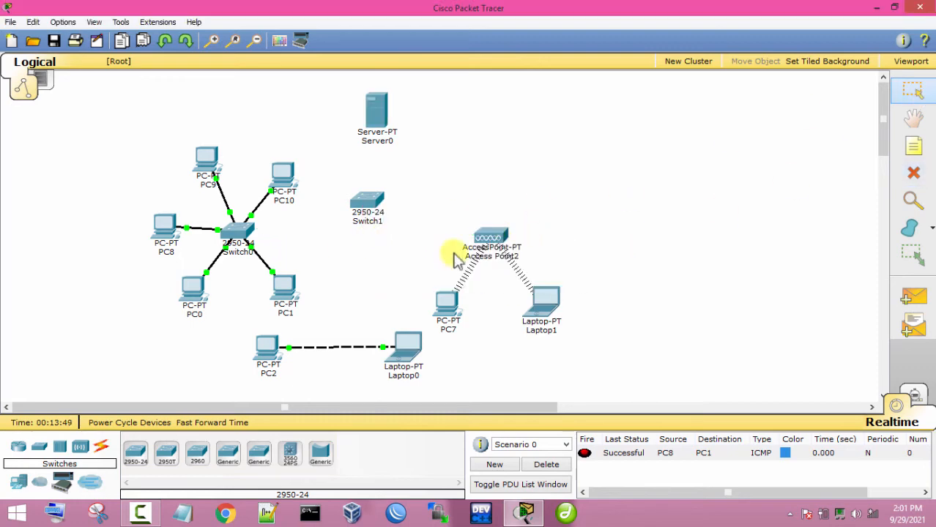
# Step: Connect FastEthernet0/6 on Switch0 to Switch1 with a copper cross-over cable
pyautogui.click(101, 446)
pyautogui.click(229, 455)
pyautogui.click(228, 233)
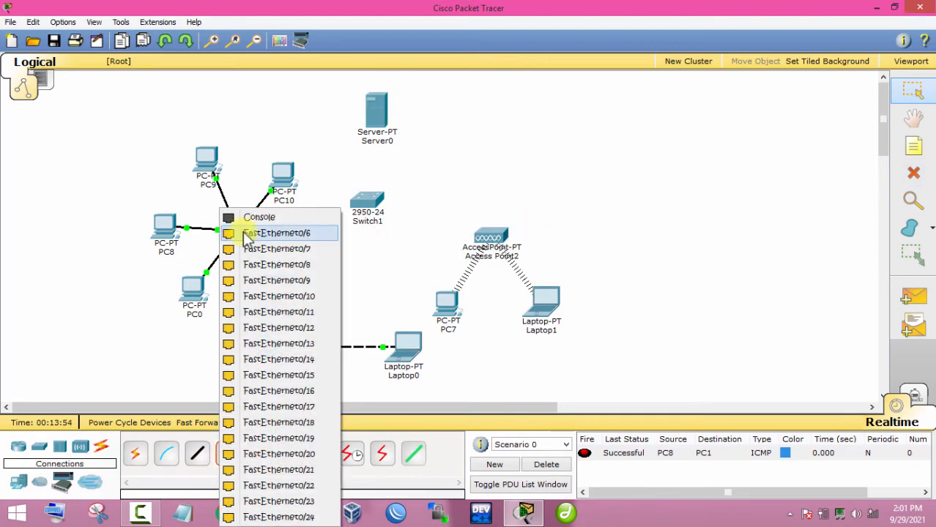
pyautogui.click(249, 234)
pyautogui.click(369, 202)
pyautogui.click(377, 176)
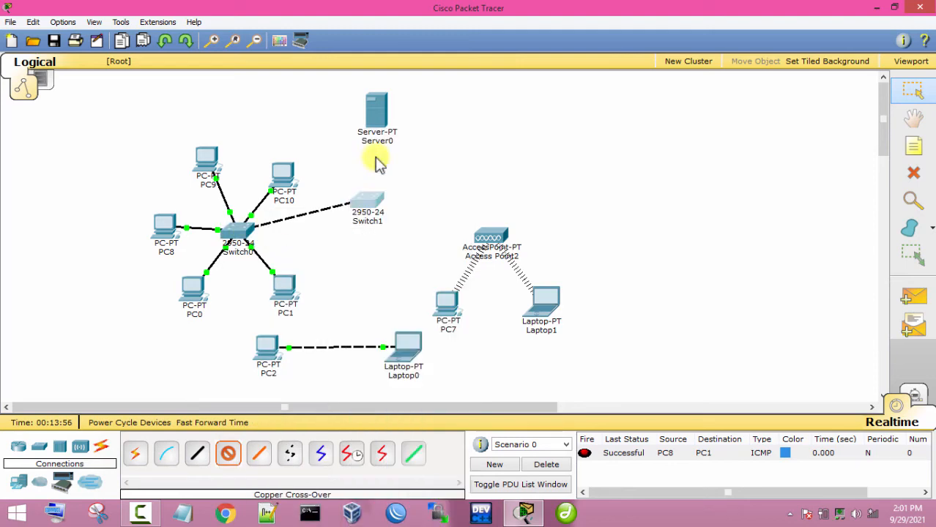
# Step: Connect Switch1 to Port 0 on Access Point2 with a copper straight-through cable
pyautogui.click(199, 454)
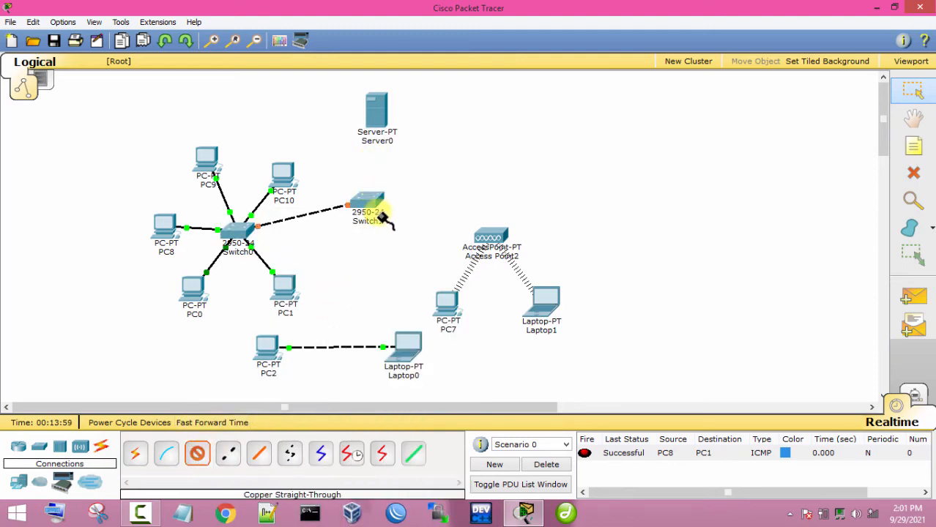
pyautogui.click(364, 202)
pyautogui.click(378, 179)
pyautogui.click(491, 236)
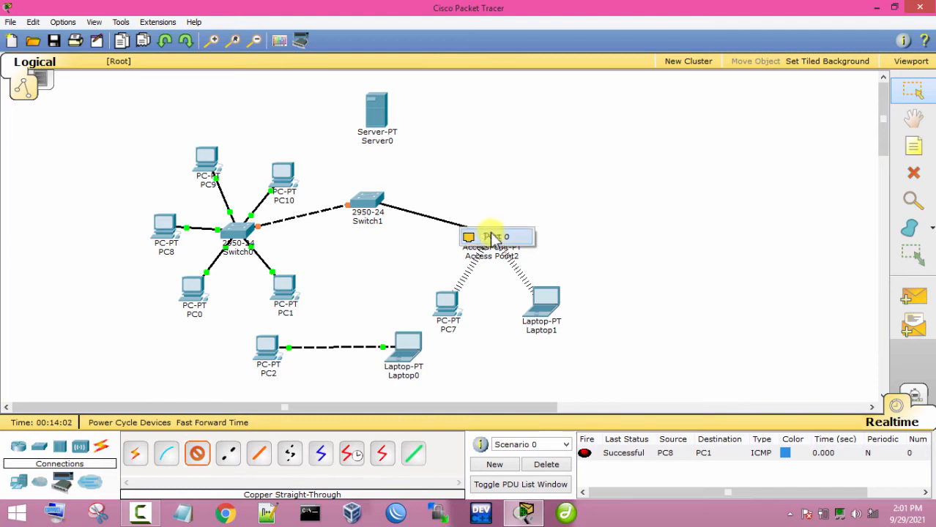
# Step: Connect Server0's FastEthernet0 port to Switch1 with a copper straight-through cable and align the server directly above the switch
pyautogui.click(198, 455)
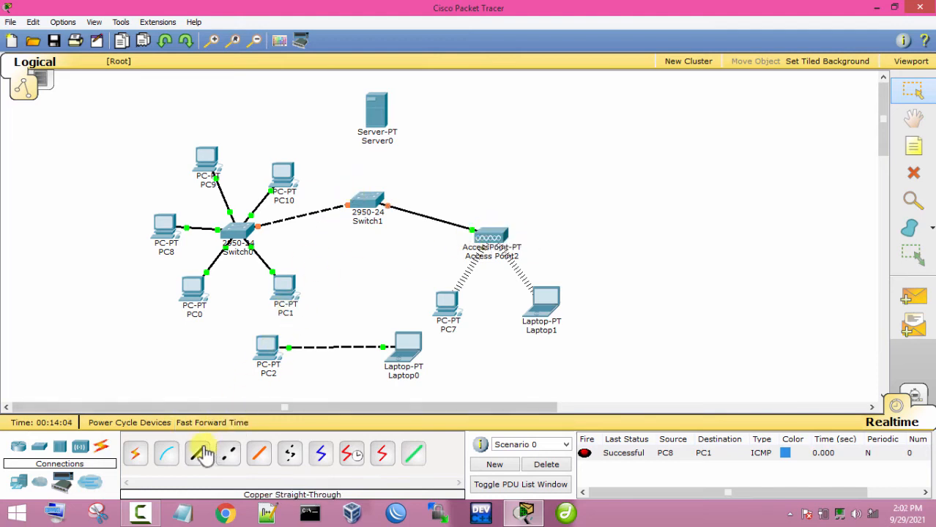
pyautogui.click(377, 109)
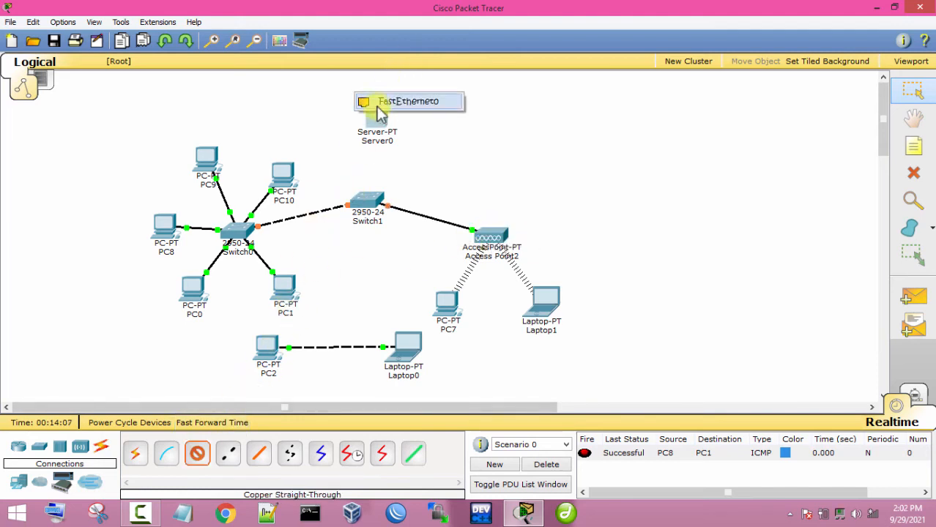
pyautogui.click(388, 101)
pyautogui.click(368, 198)
pyautogui.click(370, 185)
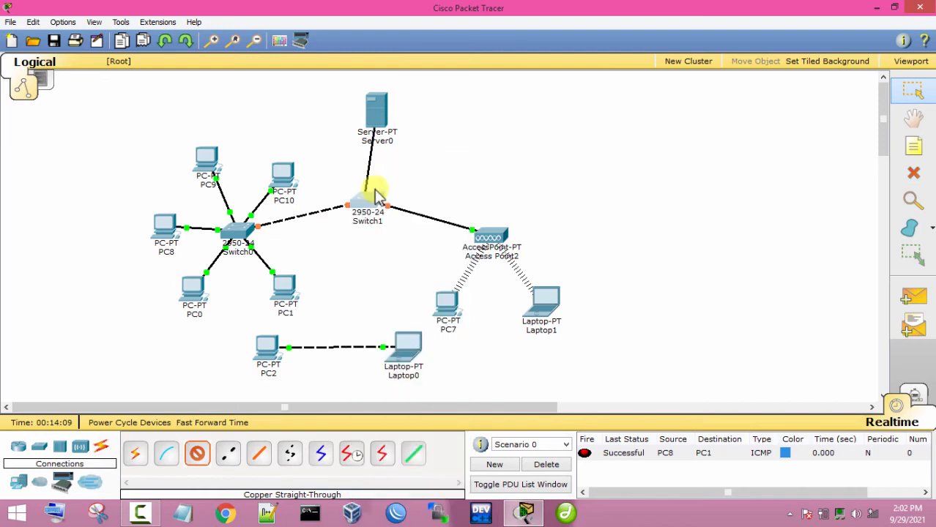
pyautogui.moveTo(382, 122); pyautogui.dragTo(368, 112)
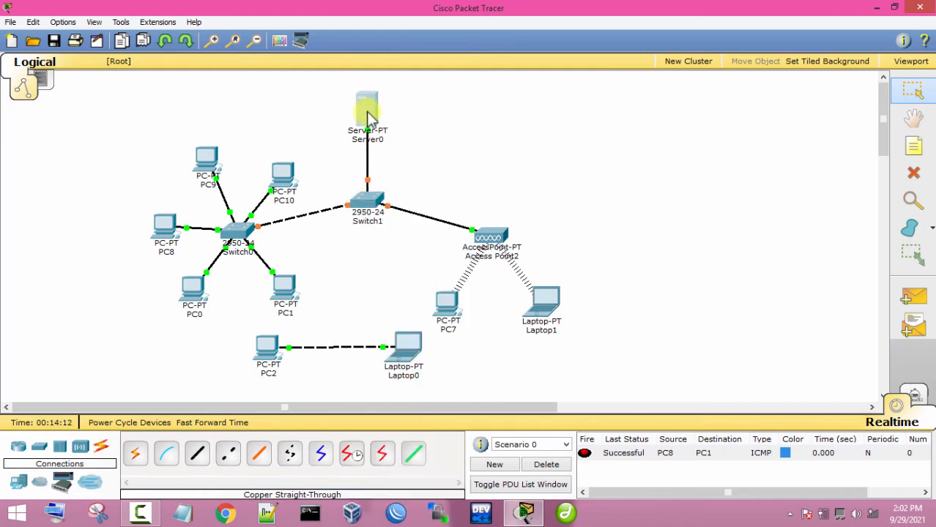
# Step: Give Server0 the static IP address 192.168.1.2 with the default subnet mask 255.255.255.0
pyautogui.click(368, 114)
pyautogui.click(361, 115)
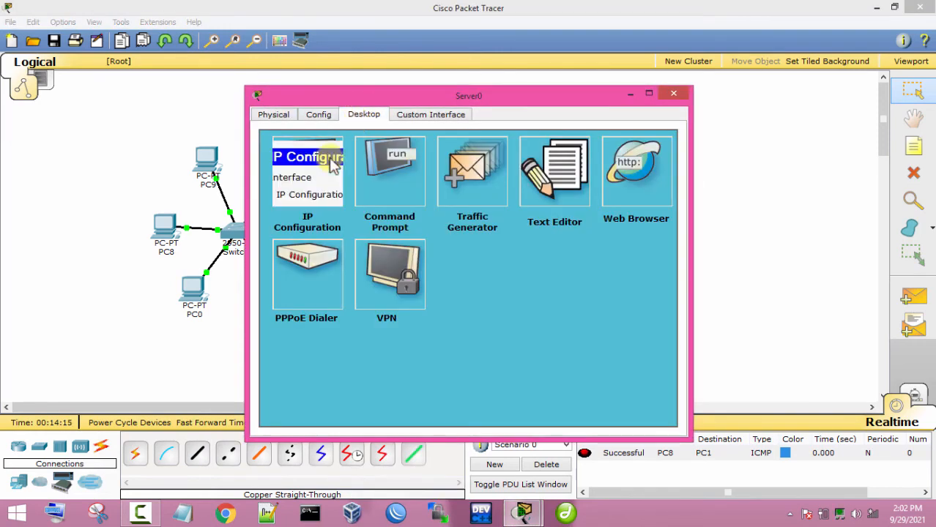
pyautogui.click(333, 167)
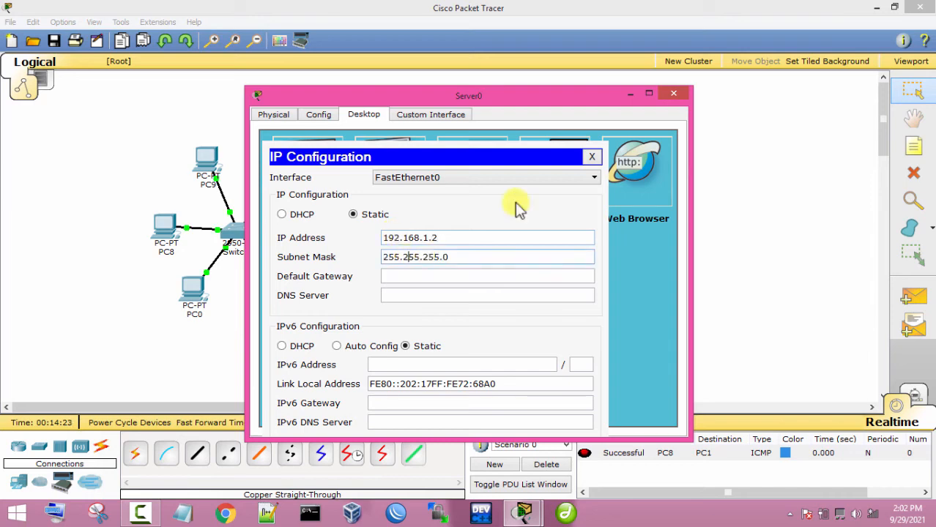
pyautogui.click(592, 157)
pyautogui.click(672, 93)
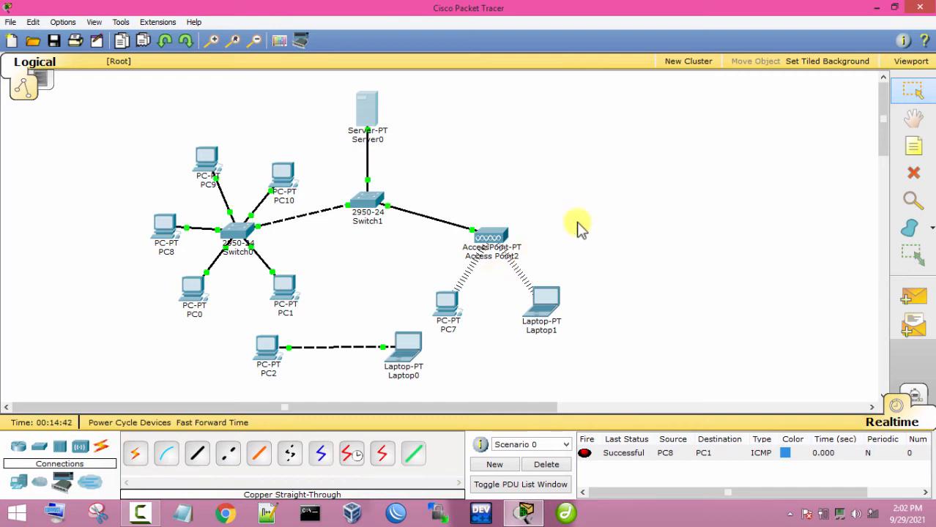
# Step: Test the tree topology by sending a simple PDU from Server0 to PC1
pyautogui.click(912, 296)
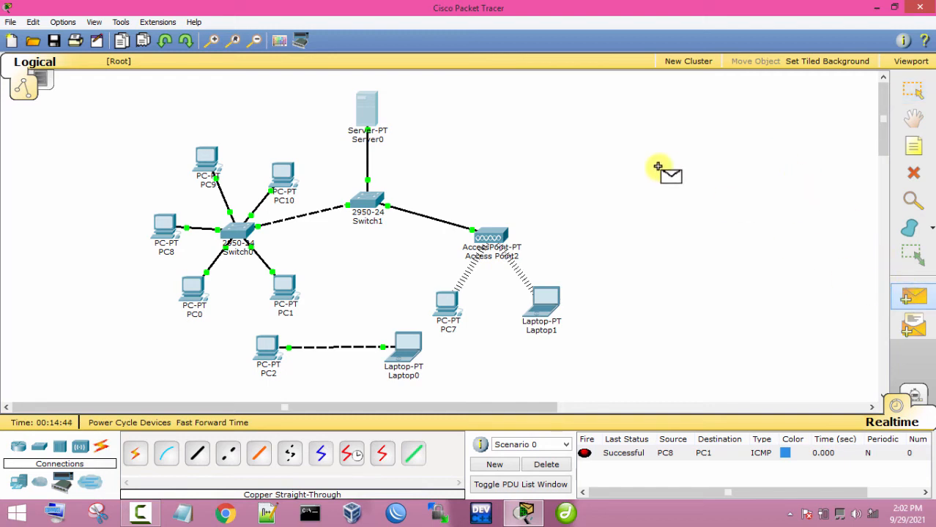
pyautogui.click(370, 110)
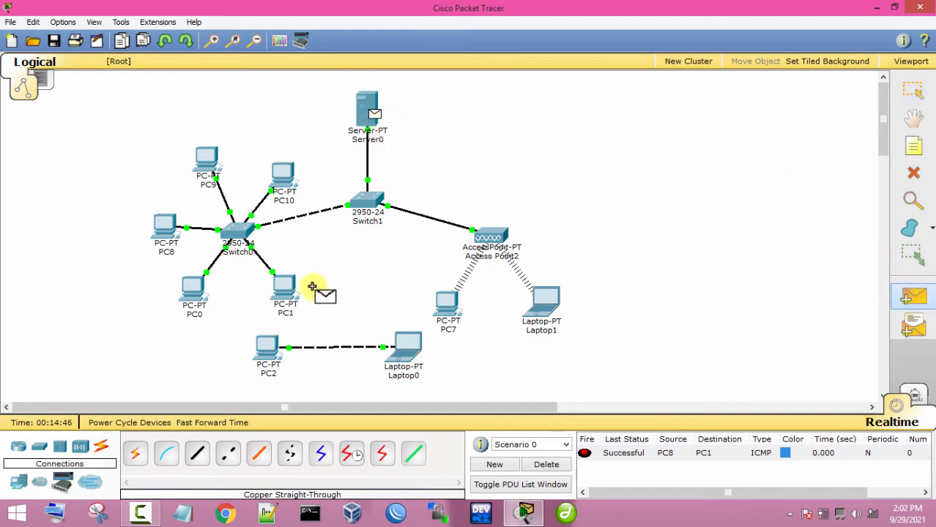
pyautogui.click(289, 288)
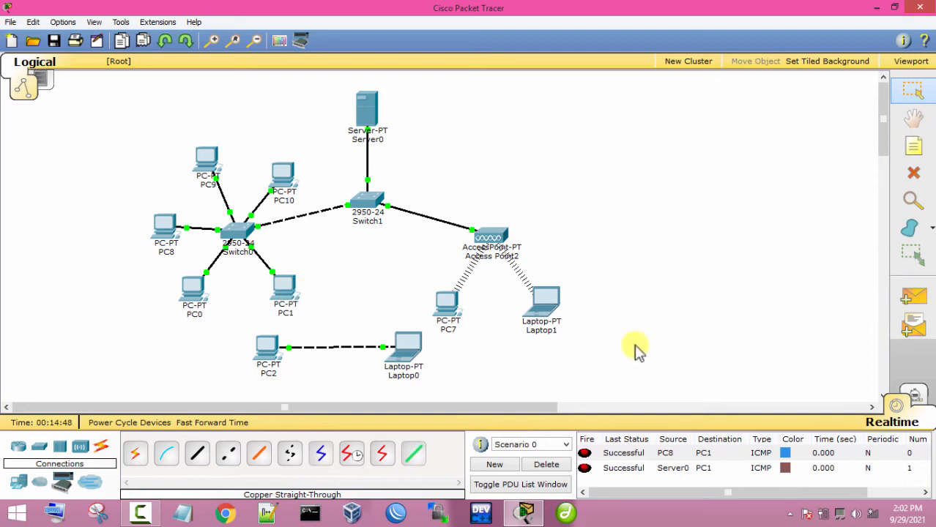
# Step: Delete the current scenario's PDU list and send a simple PDU from Laptop1 to Server0
pyautogui.click(548, 465)
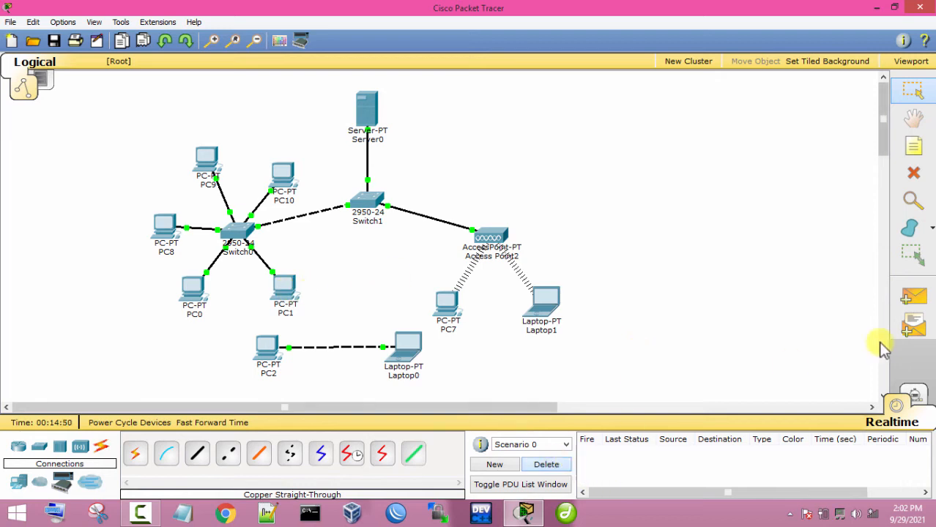
pyautogui.click(912, 298)
pyautogui.click(546, 300)
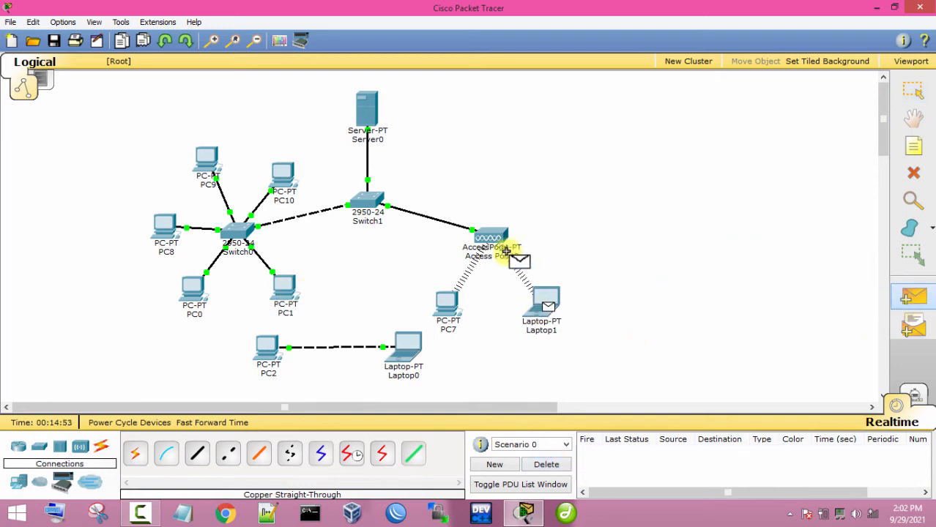
pyautogui.click(370, 117)
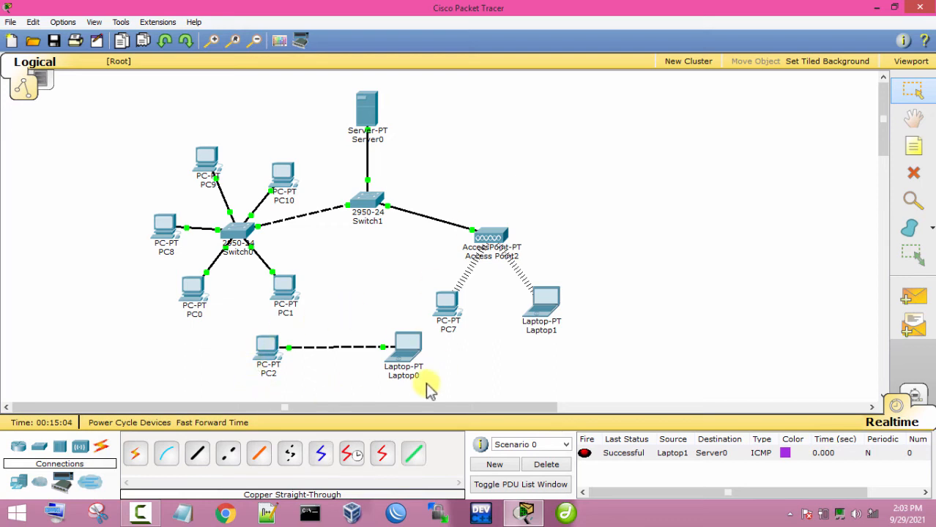
# Step: Delete the cross-over cable between PC2 and Laptop0 and move both devices slightly lower and closer together
pyautogui.moveTo(276, 361); pyautogui.dragTo(303, 364)
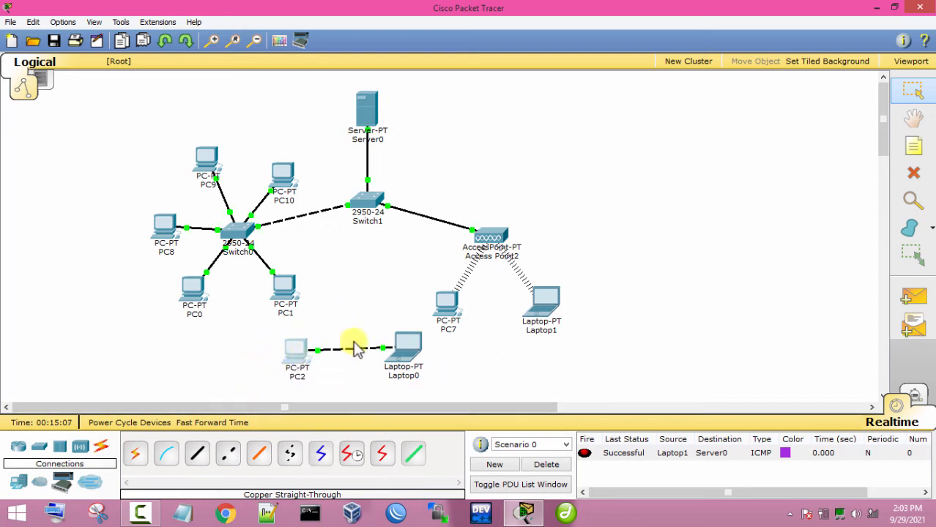
pyautogui.moveTo(403, 348); pyautogui.dragTo(408, 354)
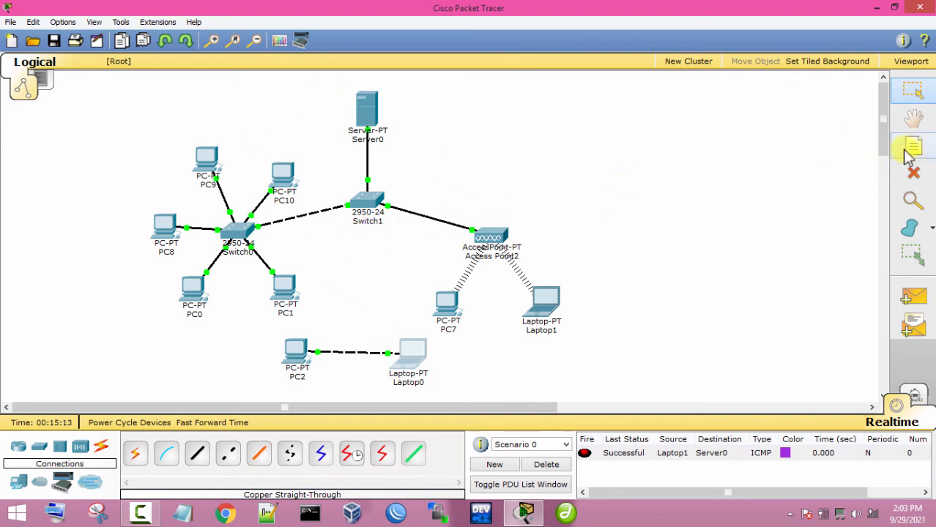
pyautogui.click(913, 173)
pyautogui.click(474, 270)
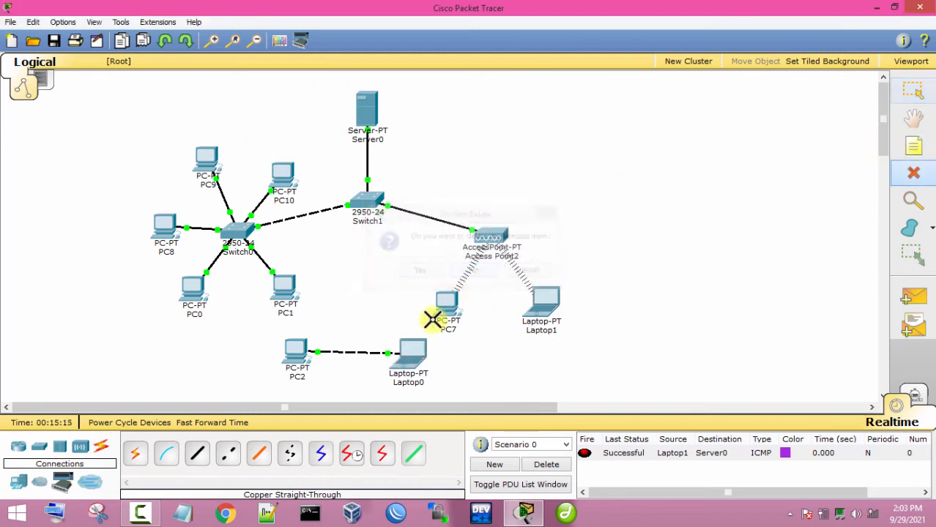
pyautogui.click(358, 354)
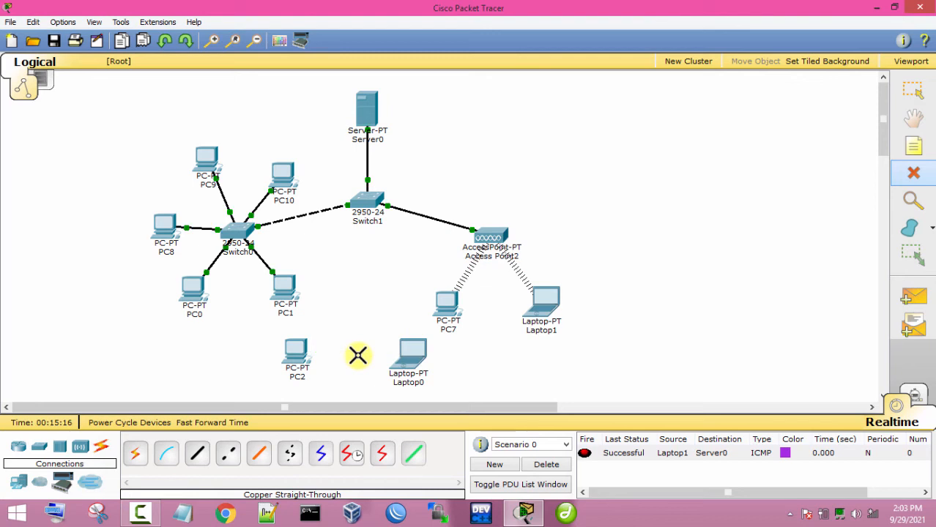
pyautogui.click(916, 88)
pyautogui.moveTo(295, 355); pyautogui.dragTo(304, 366)
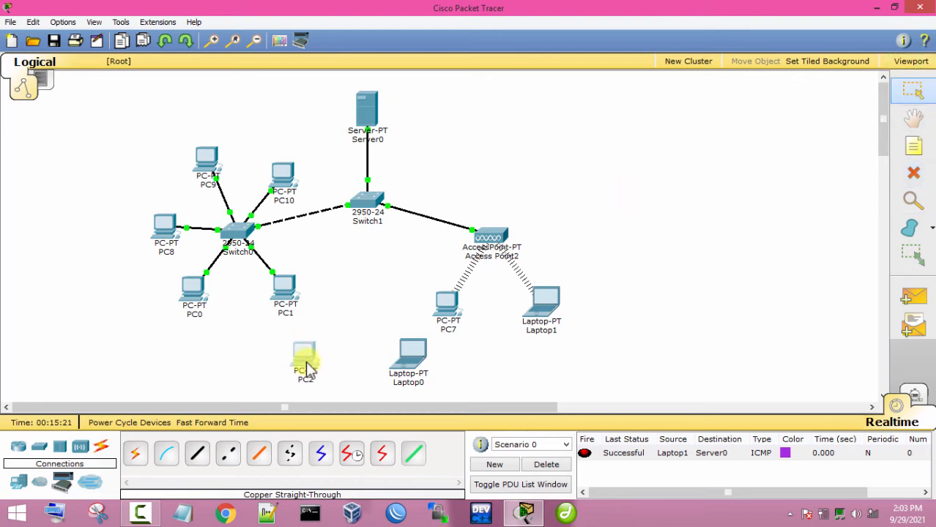
pyautogui.moveTo(407, 370); pyautogui.dragTo(408, 376)
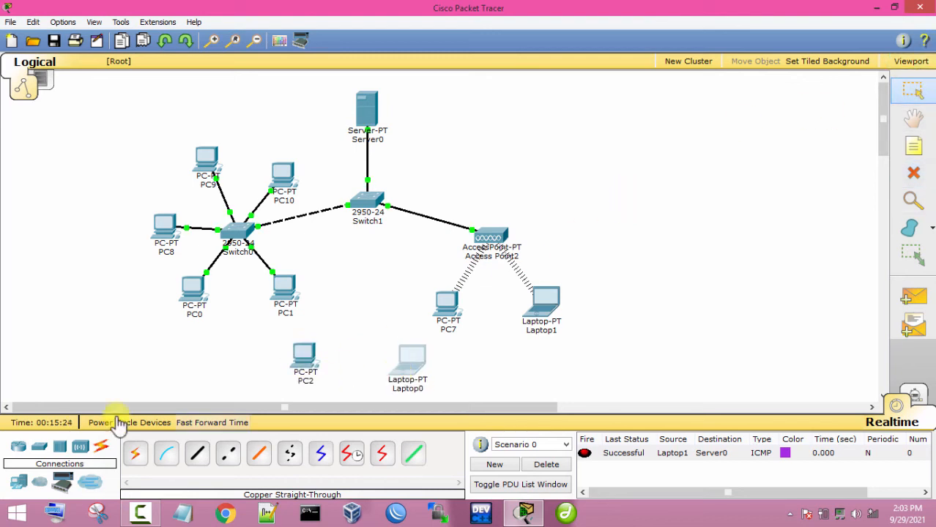
# Step: Add a 2950-24 switch centred above PC2 and Laptop0, below Switch1
pyautogui.click(40, 446)
pyautogui.click(136, 453)
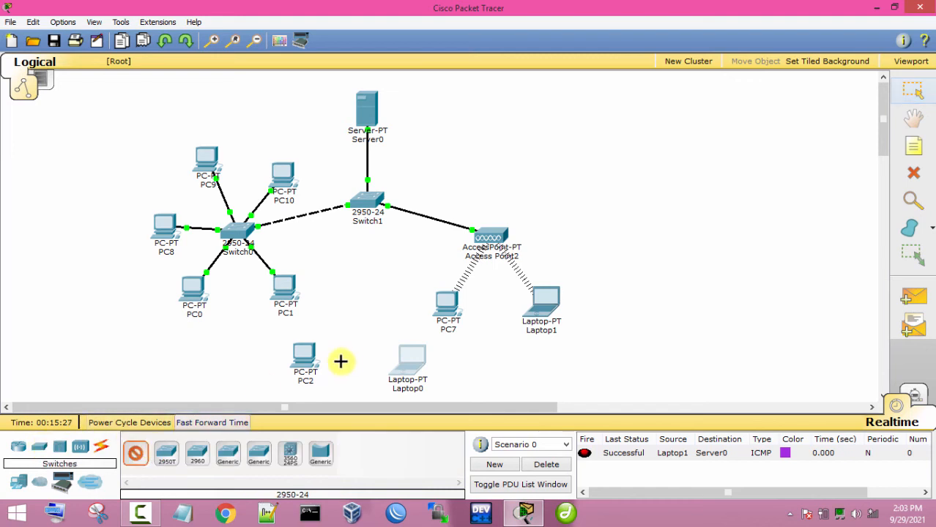
pyautogui.click(360, 304)
pyautogui.moveTo(360, 305); pyautogui.dragTo(367, 286)
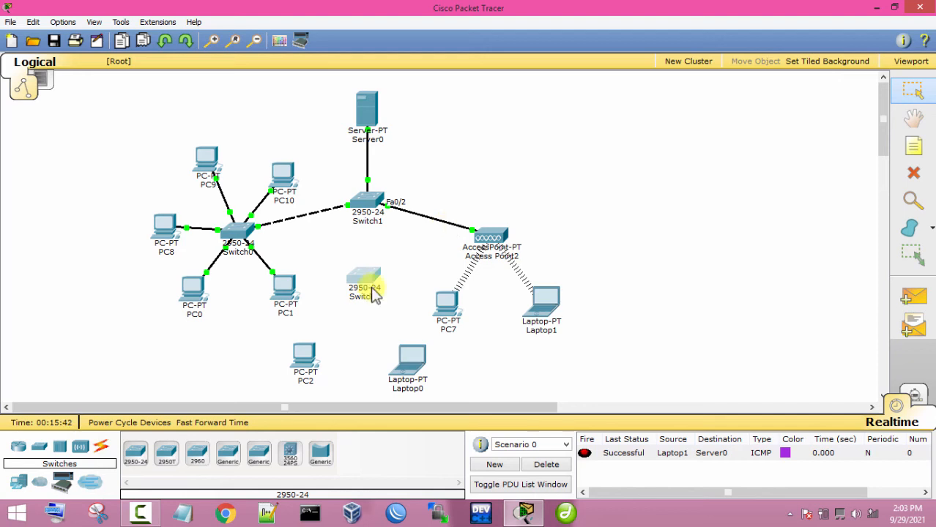
# Step: Connect PC2 to Switch2's FastEthernet0/1 port with a copper straight-through cable
pyautogui.click(101, 446)
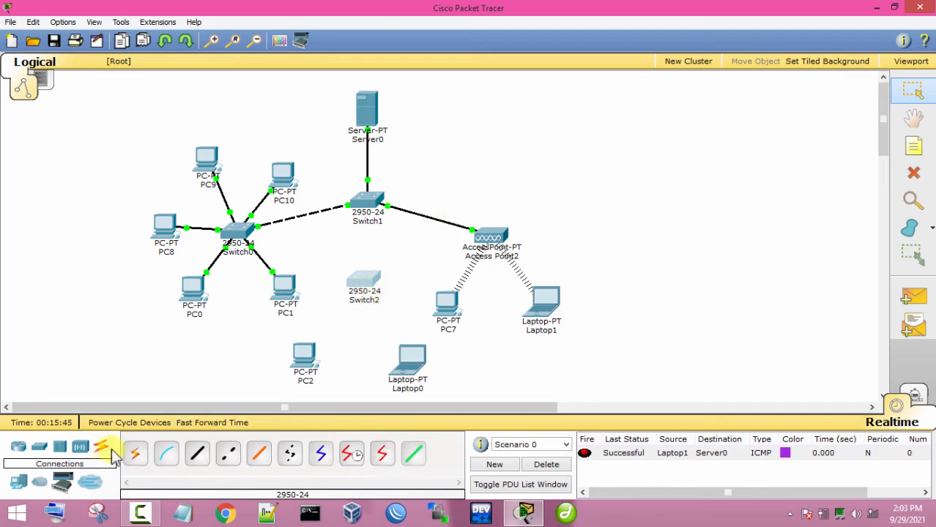
pyautogui.click(197, 454)
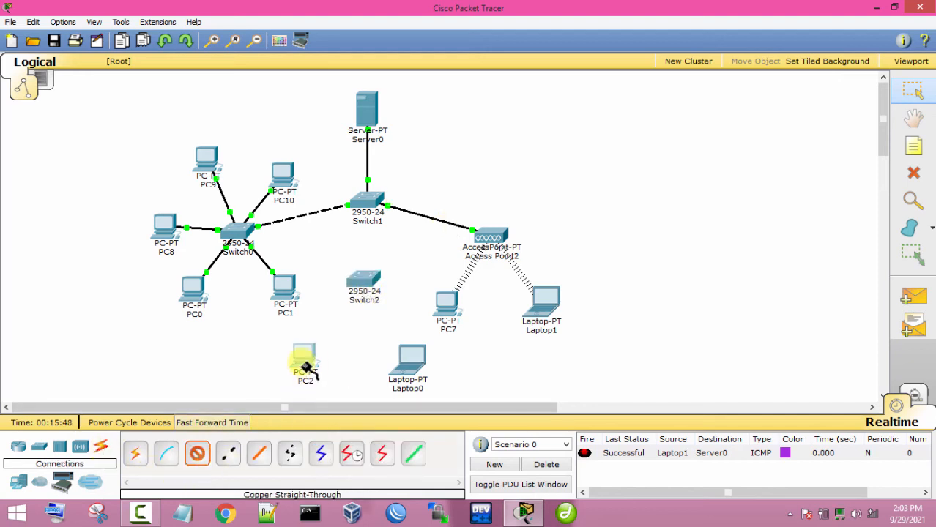
pyautogui.click(304, 359)
pyautogui.click(323, 367)
pyautogui.click(364, 284)
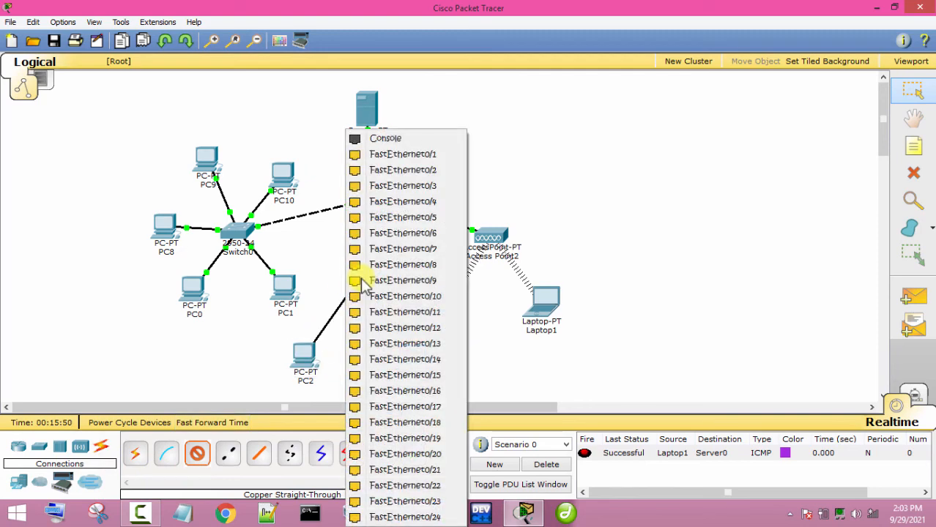
pyautogui.click(389, 152)
# Step: Connect Laptop0 to Switch2 with a copper straight-through cable
pyautogui.click(197, 454)
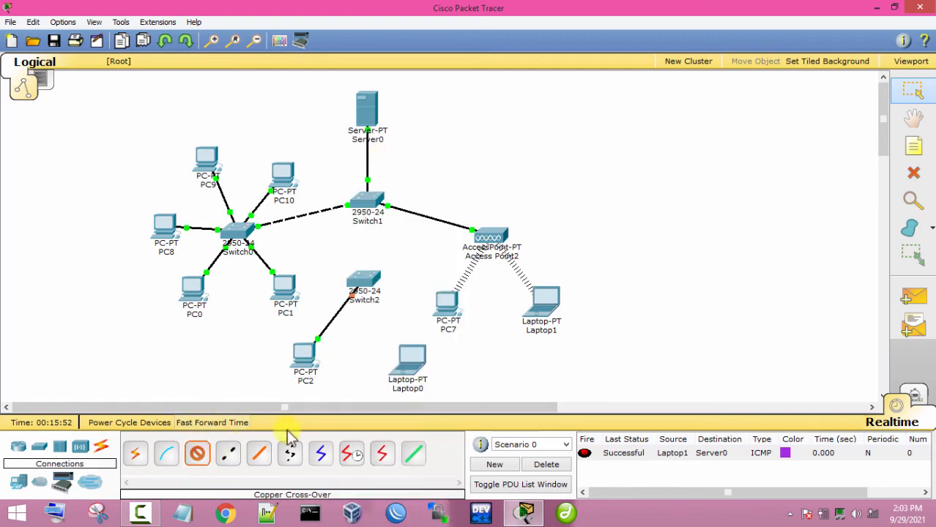
pyautogui.click(410, 353)
pyautogui.click(430, 362)
pyautogui.click(368, 286)
pyautogui.click(372, 224)
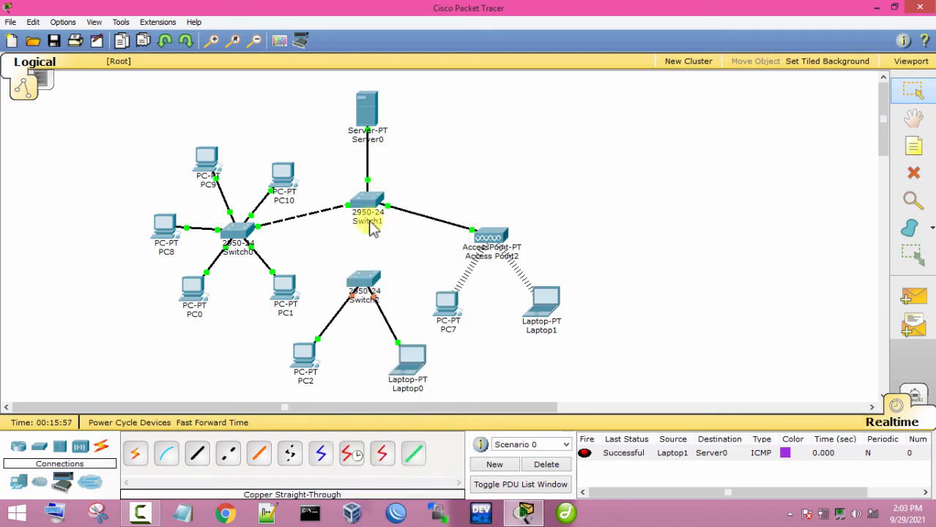
# Step: Link Switch2 to Switch1 with a copper cross-over cable
pyautogui.click(228, 455)
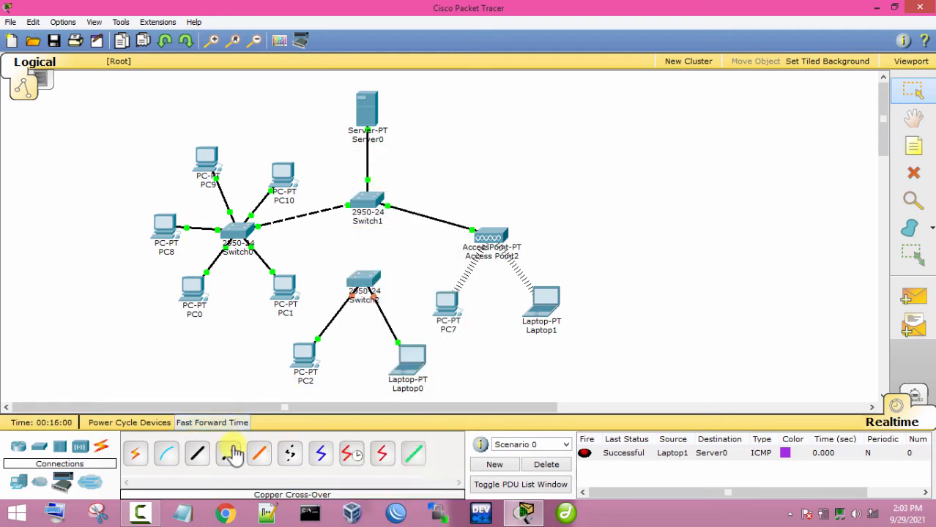
pyautogui.click(367, 281)
pyautogui.click(373, 277)
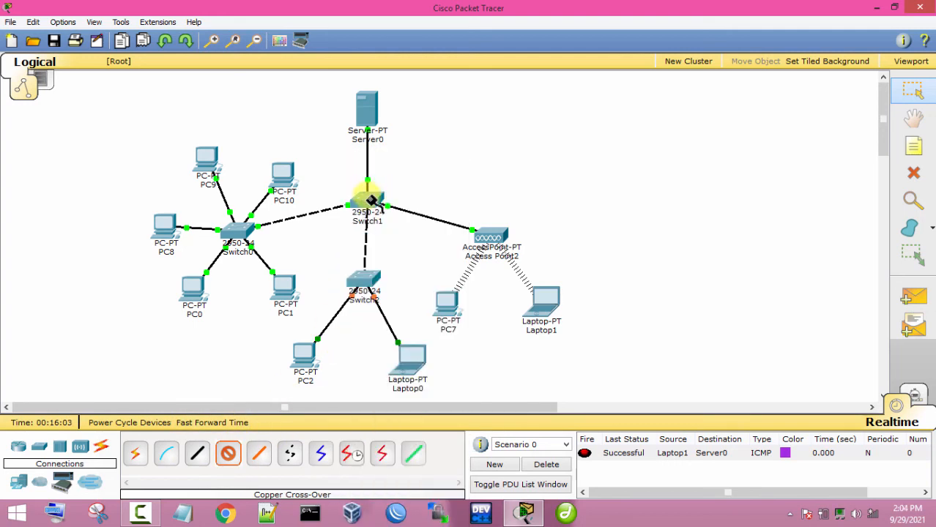
pyautogui.click(366, 202)
pyautogui.click(377, 213)
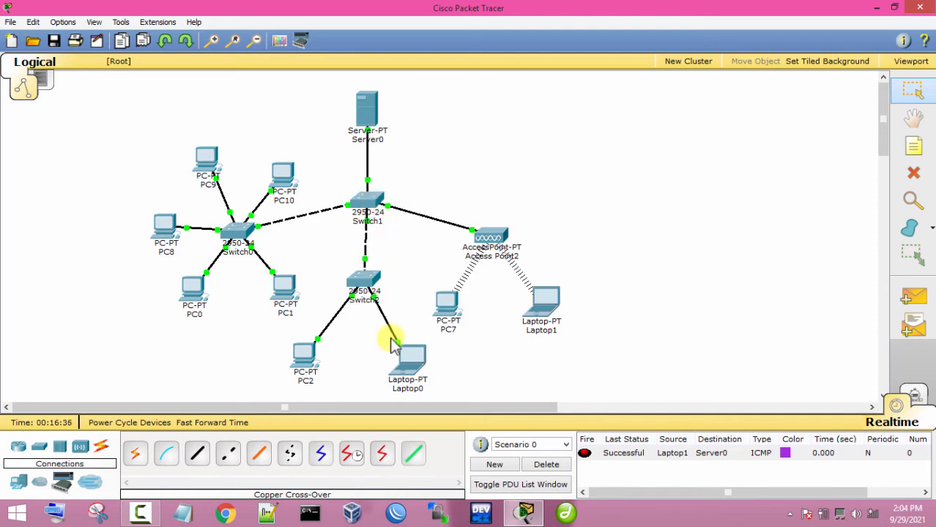
# Step: Test the new branch by sending a simple PDU from Server0 to Laptop0
pyautogui.press('p')
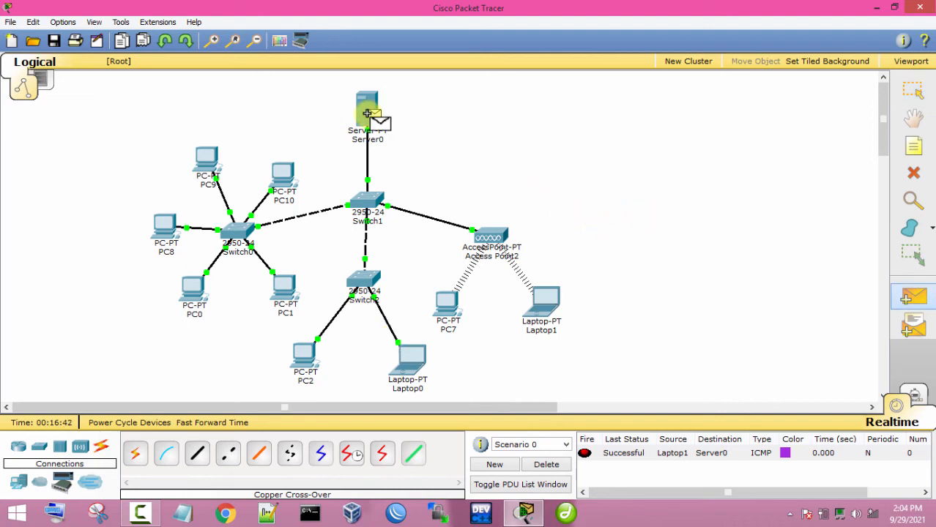
pyautogui.click(367, 113)
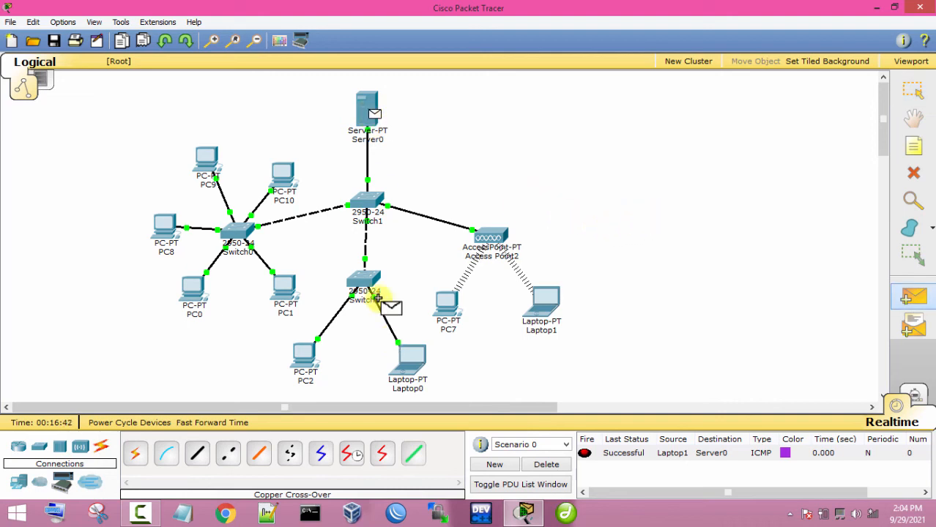
pyautogui.click(407, 361)
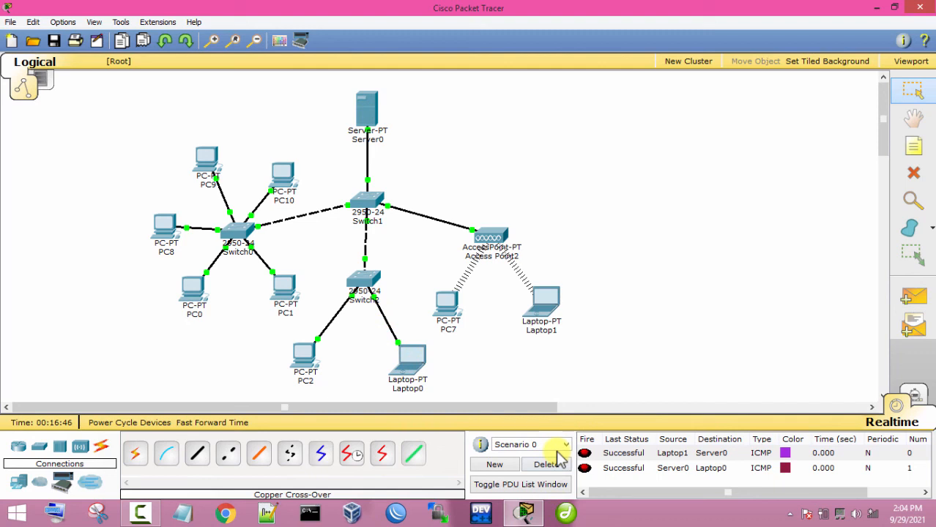